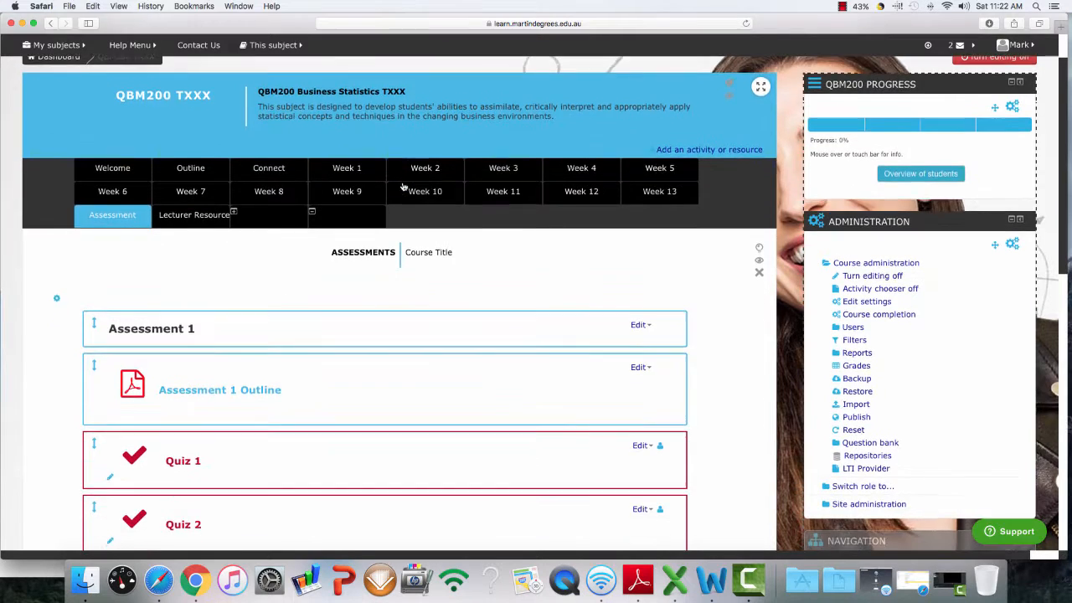
# Step: Expand the list of roles that can be switched to and look over the subject's Assessment section
pyautogui.click(827, 435)
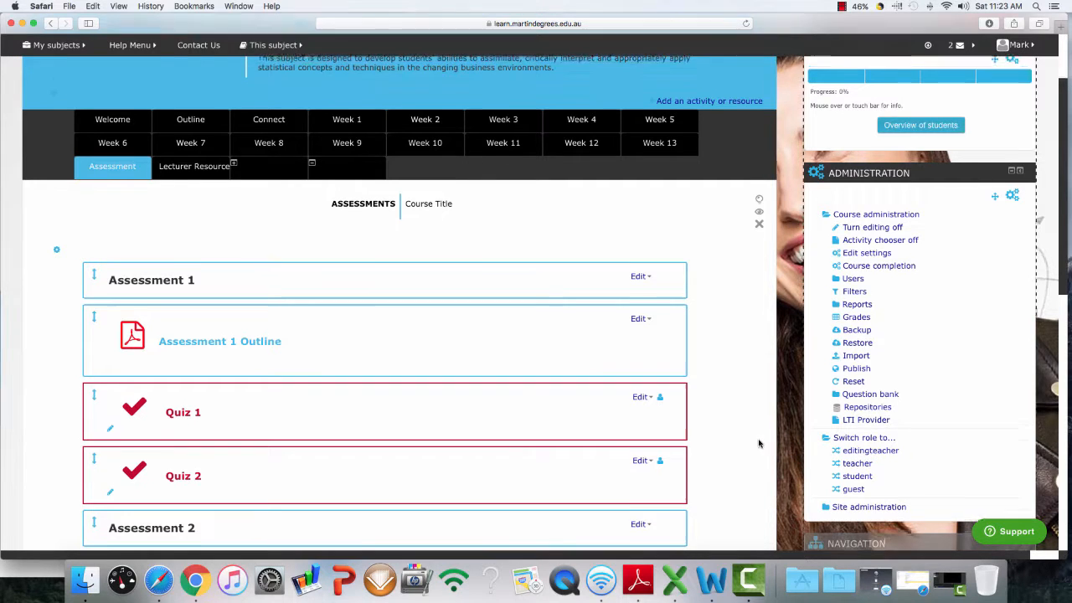
pyautogui.scroll(1, 759, 444)
pyautogui.scroll(3, 759, 444)
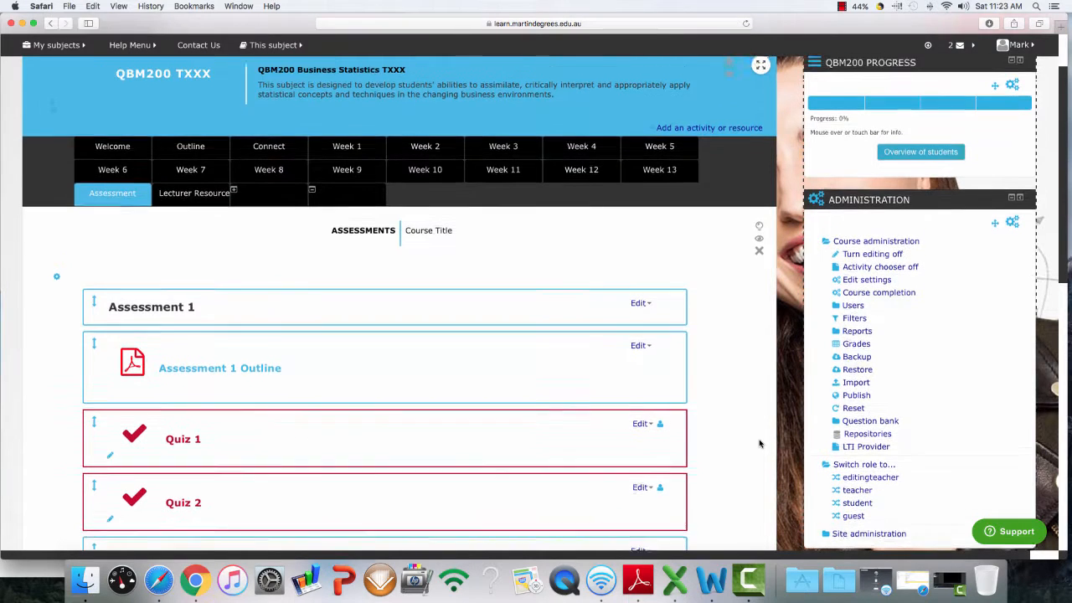
pyautogui.scroll(1, 760, 443)
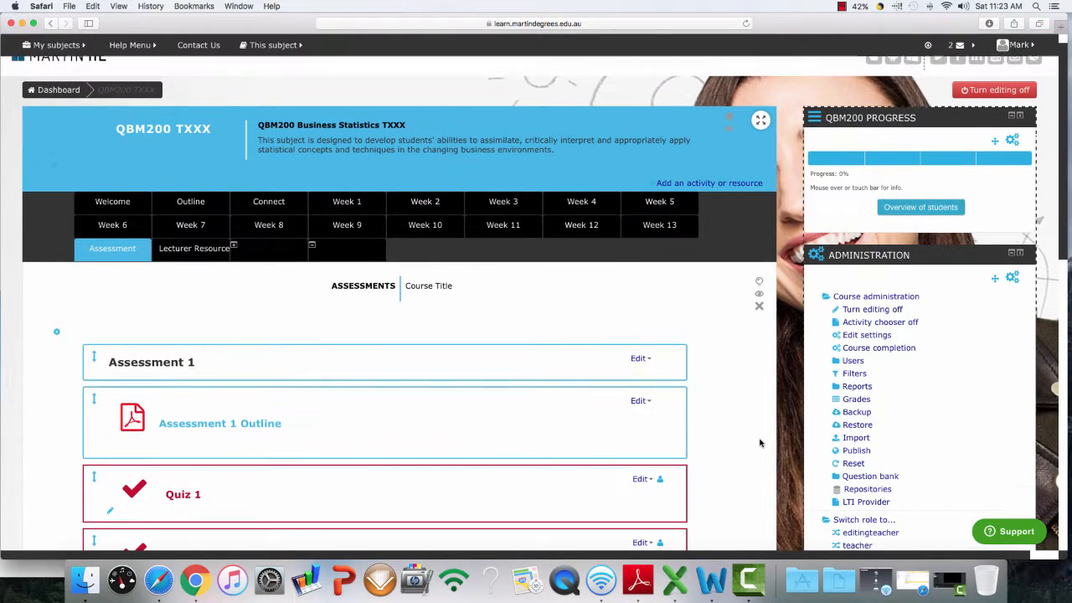
pyautogui.scroll(-4, 760, 443)
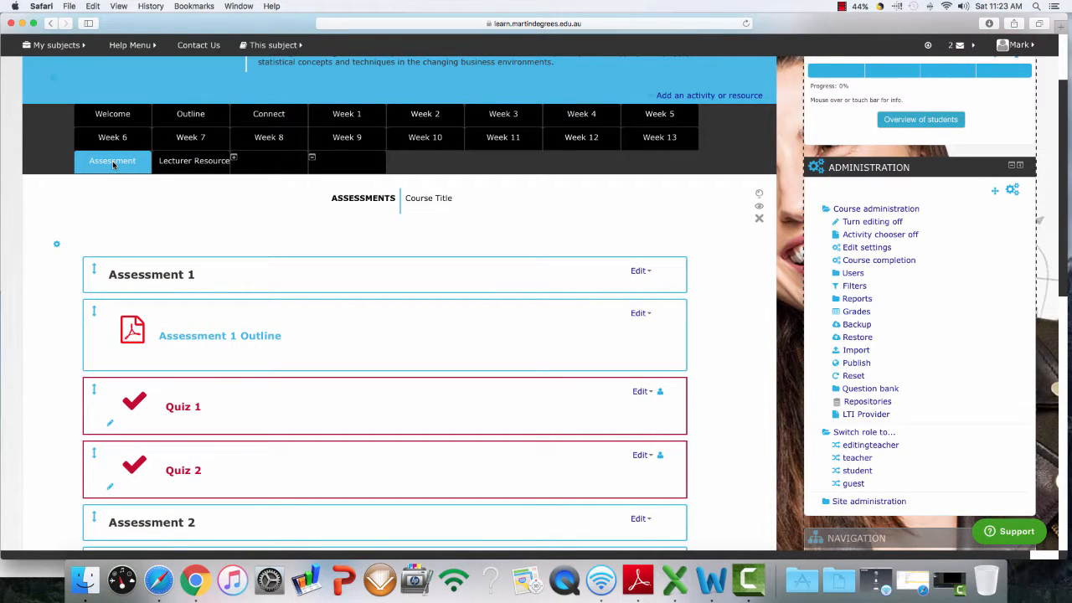
pyautogui.scroll(4, 719, 302)
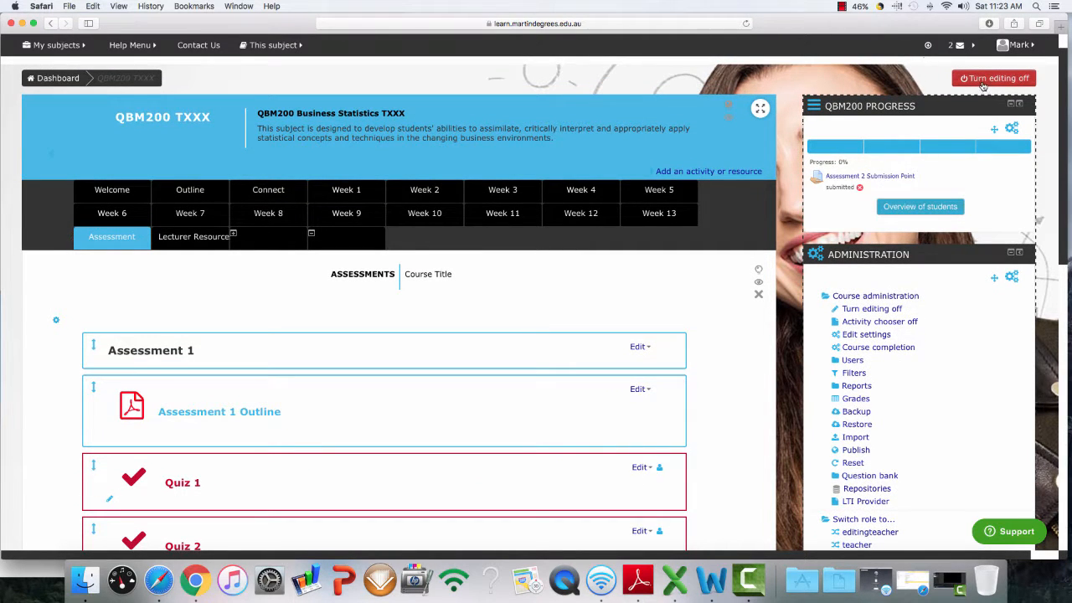
# Step: Turn editing off for the QBM200 subject page, view its Assessment section, and turn editing back on
pyautogui.hscroll(1, 987, 82)
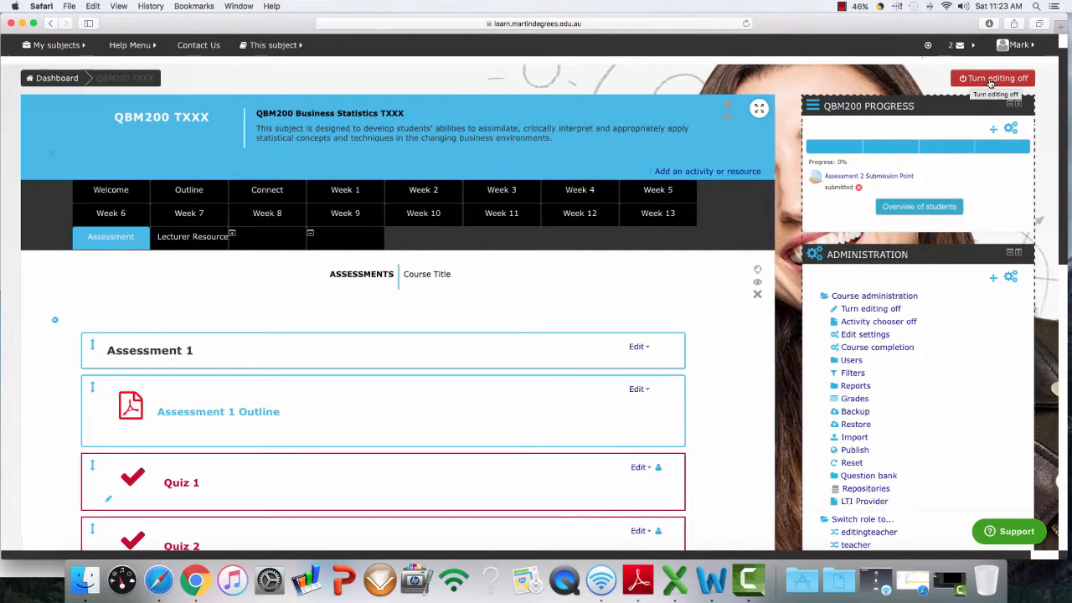
pyautogui.click(986, 81)
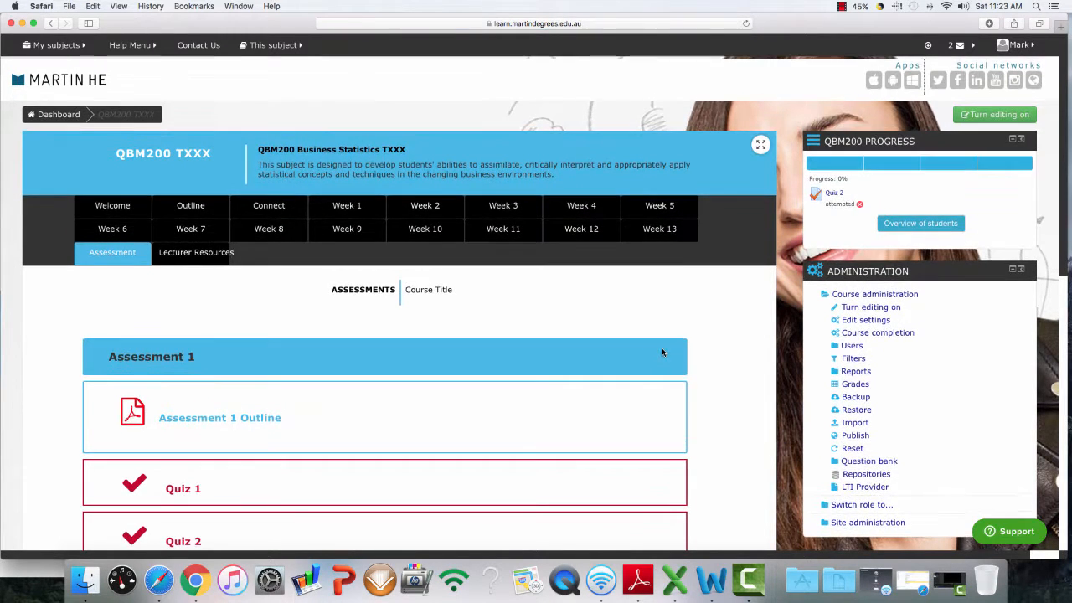
pyautogui.scroll(-2, 662, 352)
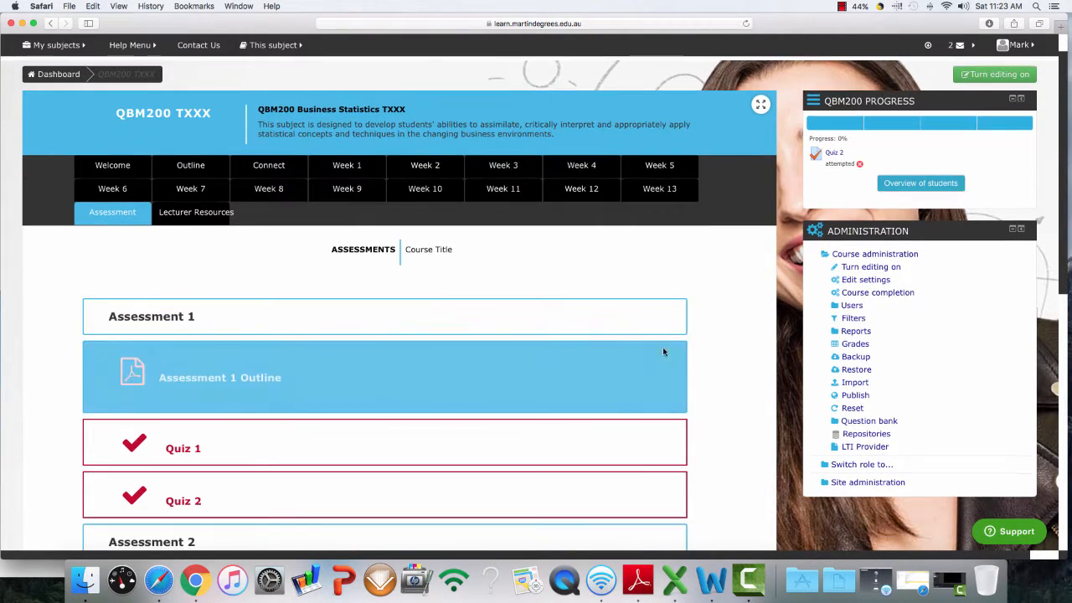
pyautogui.click(999, 73)
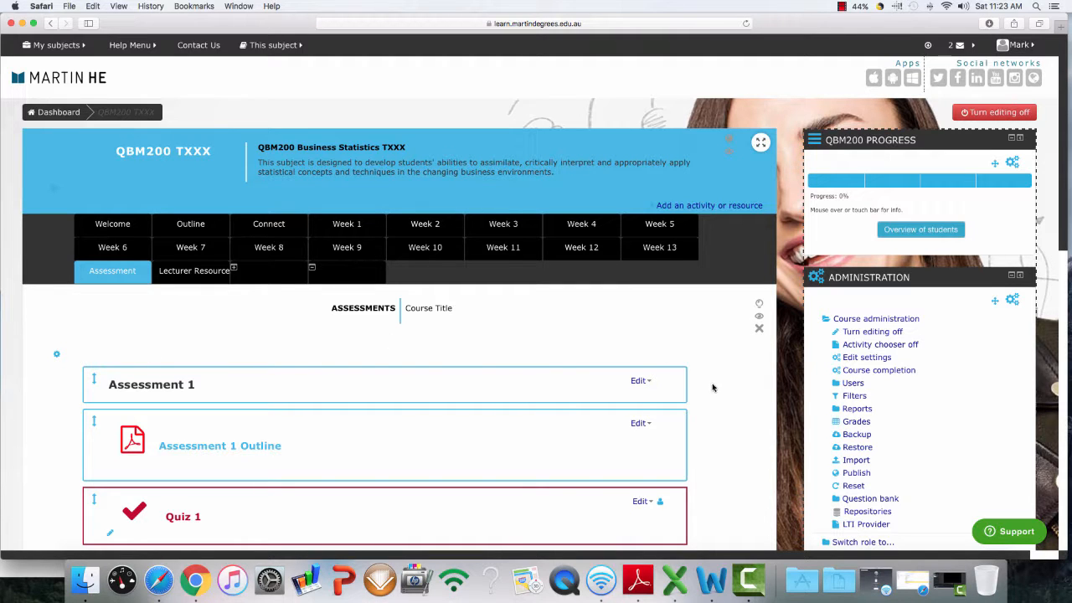
# Step: Add a new Quiz activity at the end of the Assessment section, below Assessment 3 Submission Point
pyautogui.scroll(-5, 724, 392)
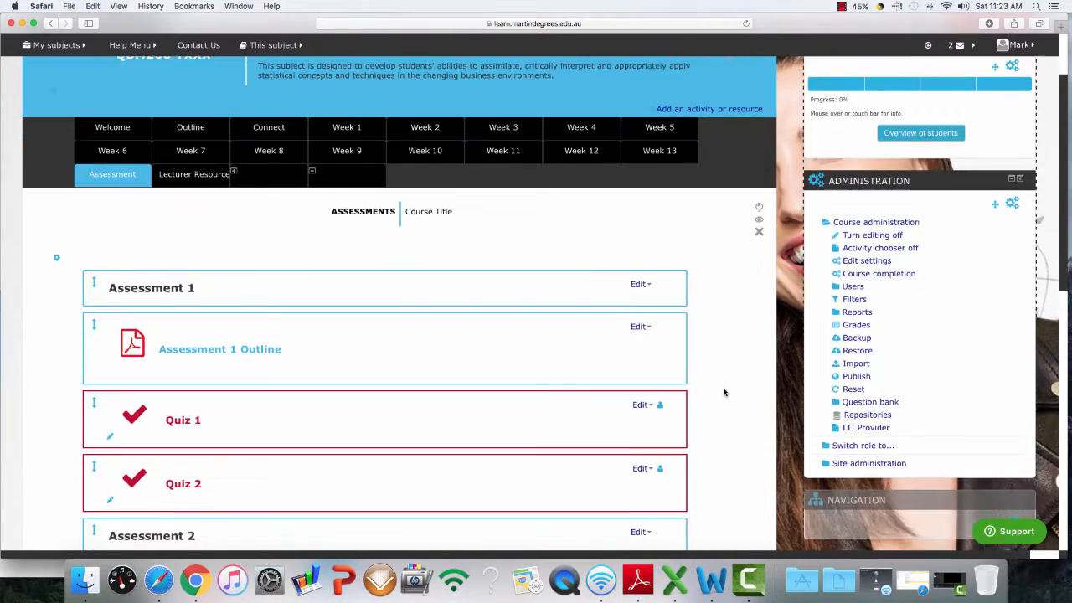
pyautogui.scroll(-3, 726, 392)
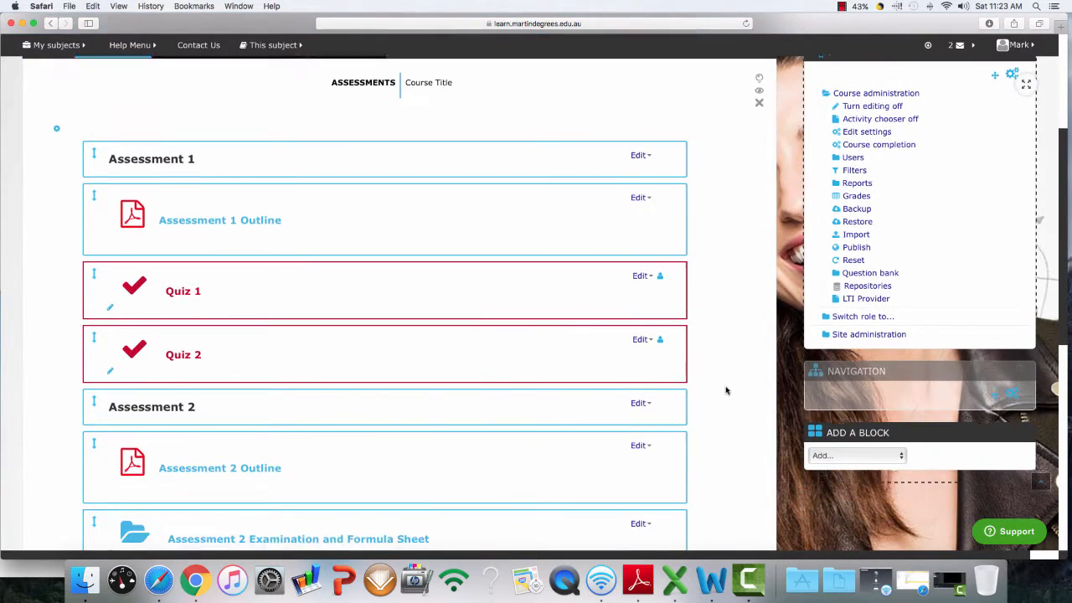
pyautogui.scroll(2, 726, 389)
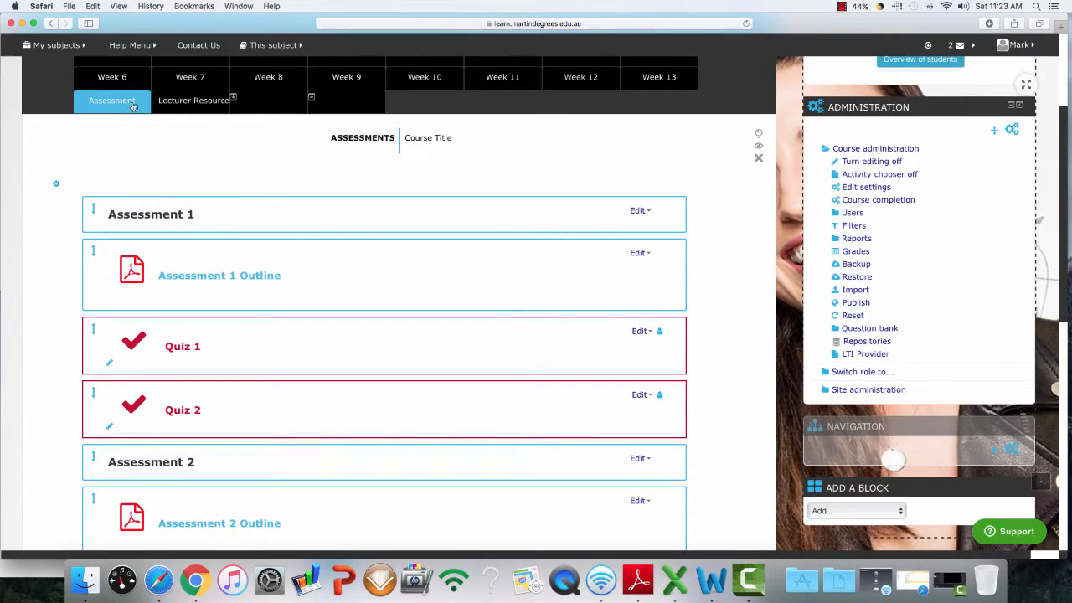
pyautogui.scroll(-8, 755, 338)
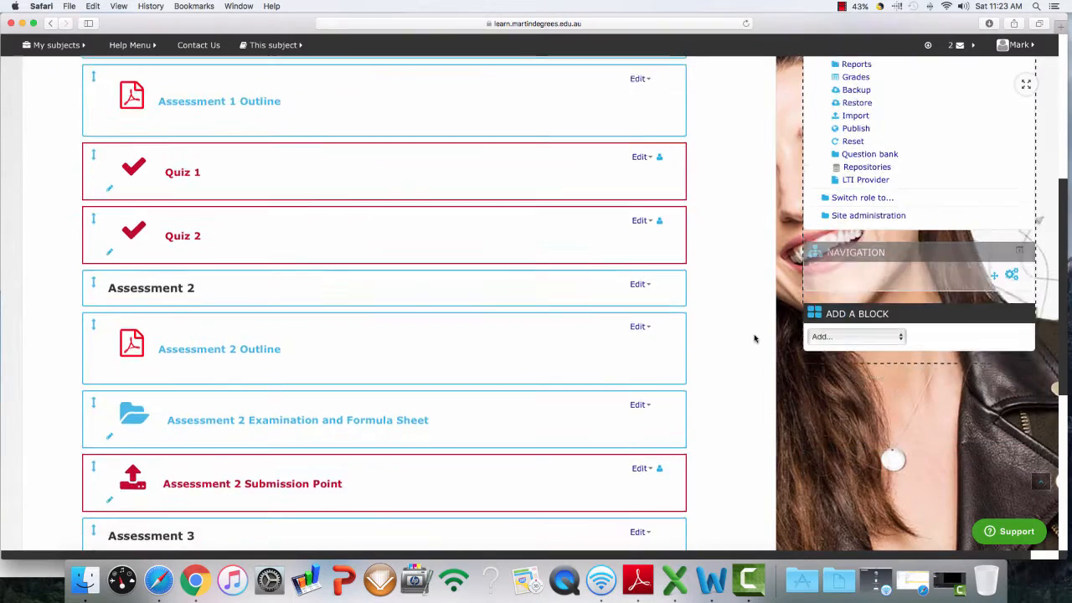
pyautogui.scroll(-8, 756, 339)
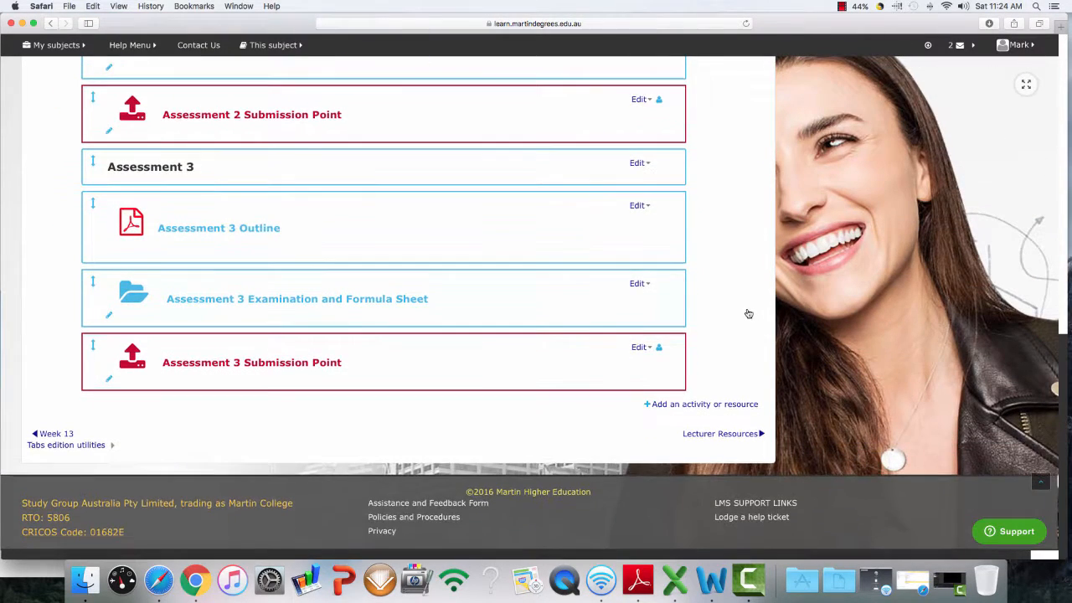
pyautogui.click(702, 405)
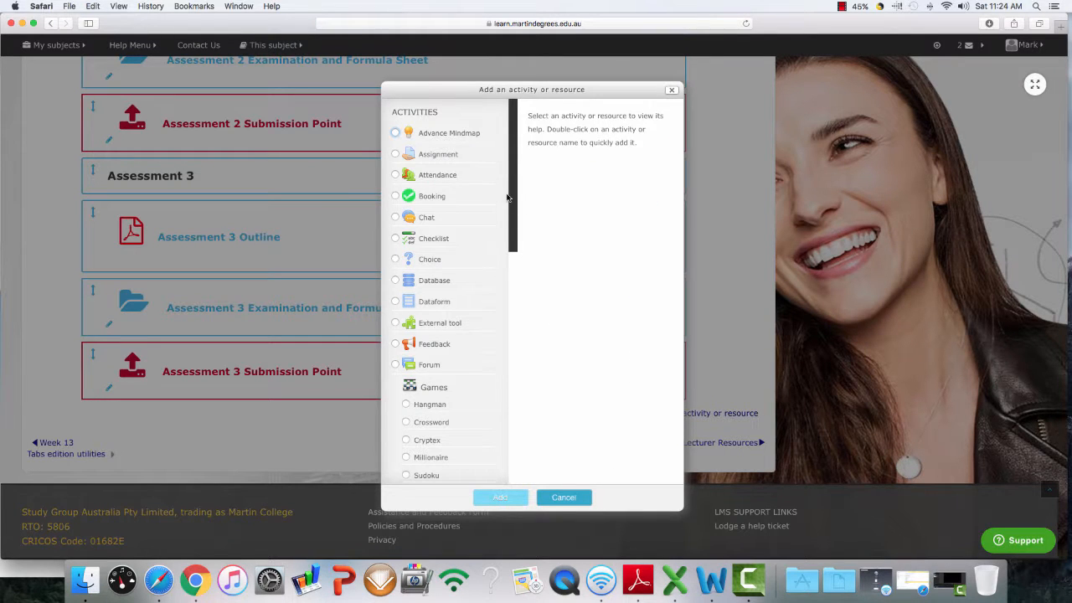
pyautogui.moveTo(507, 198); pyautogui.dragTo(513, 368)
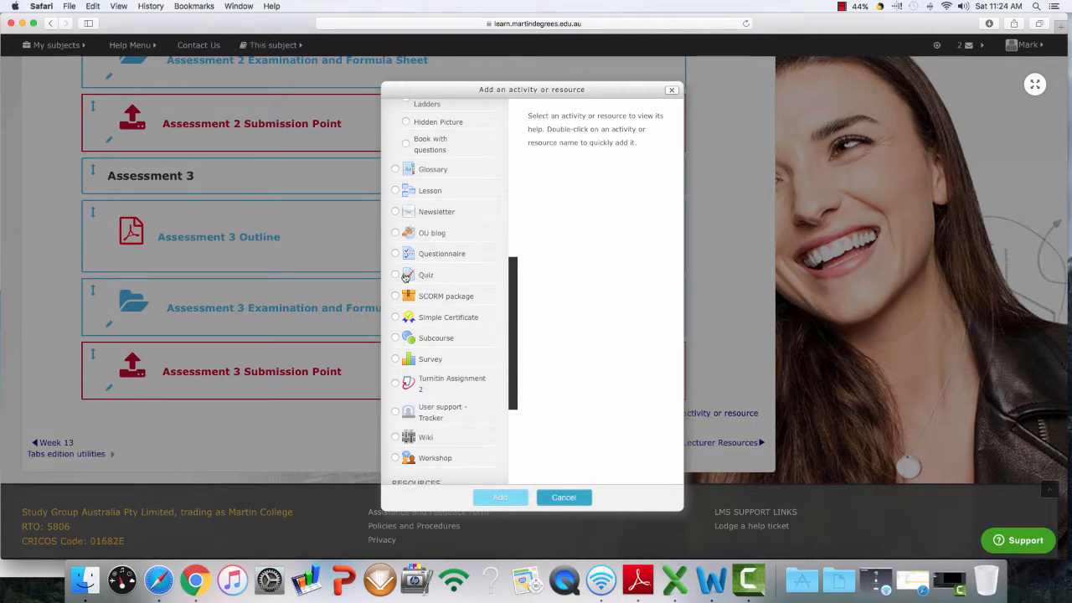
pyautogui.click(397, 276)
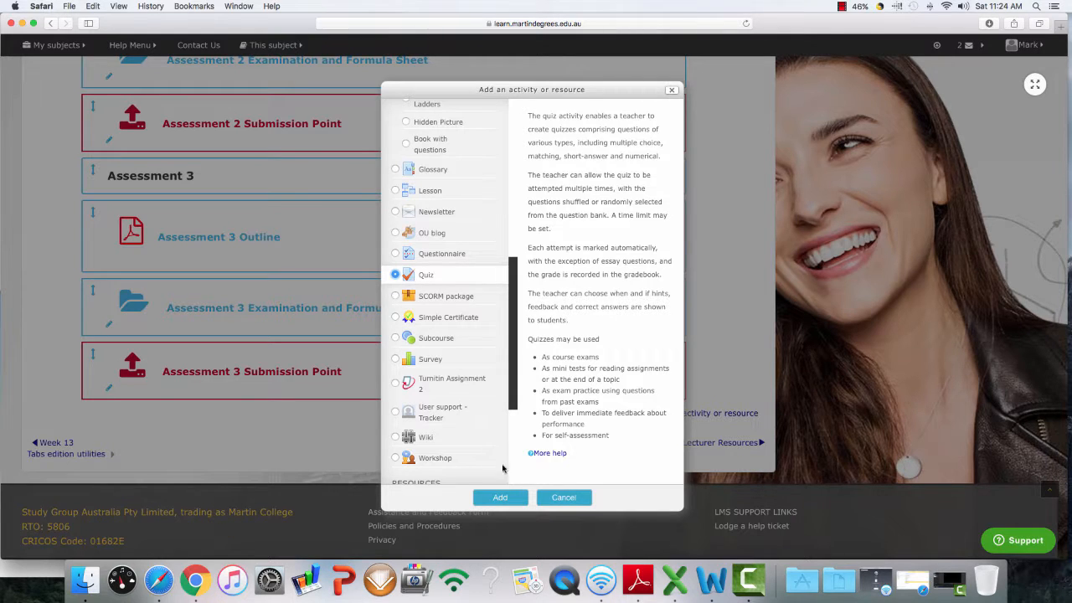
pyautogui.click(500, 499)
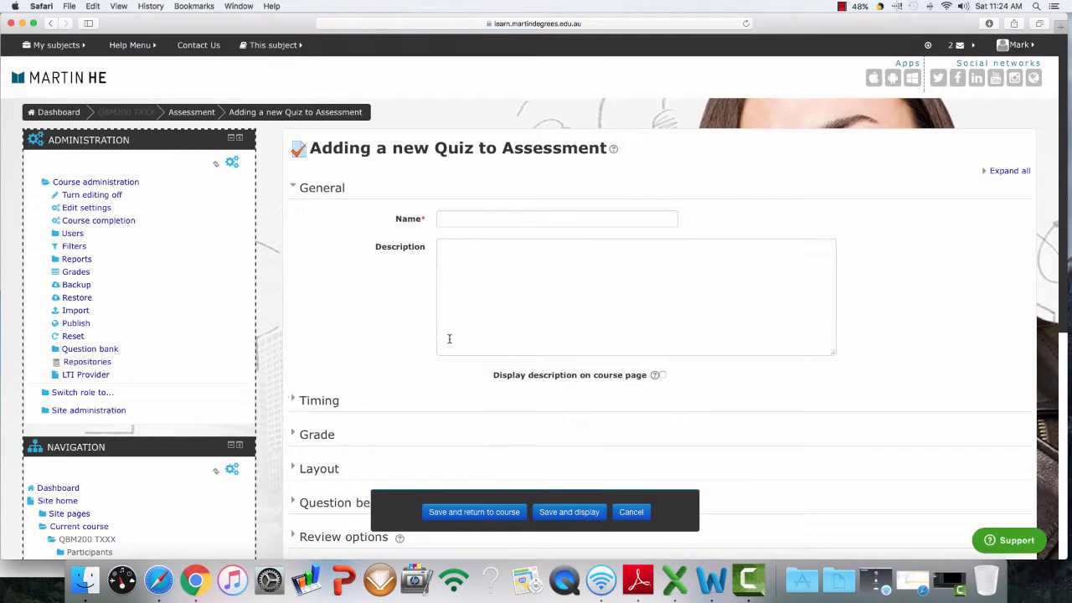
# Step: Name the new quiz "Quiz 3" and save it, returning to the course page
pyautogui.click(465, 219)
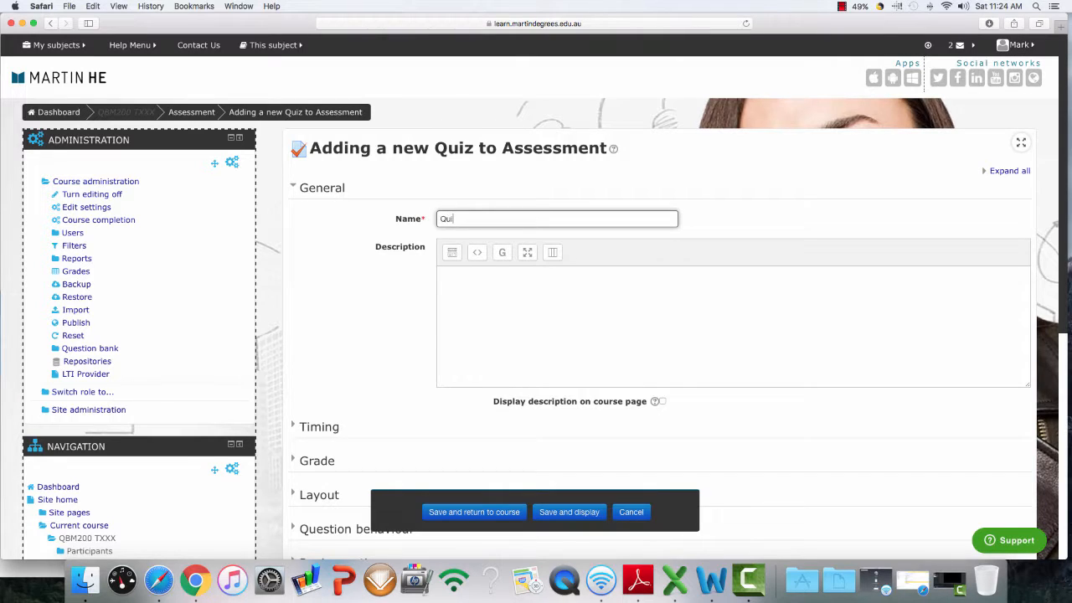
pyautogui.write('Quiz 3')
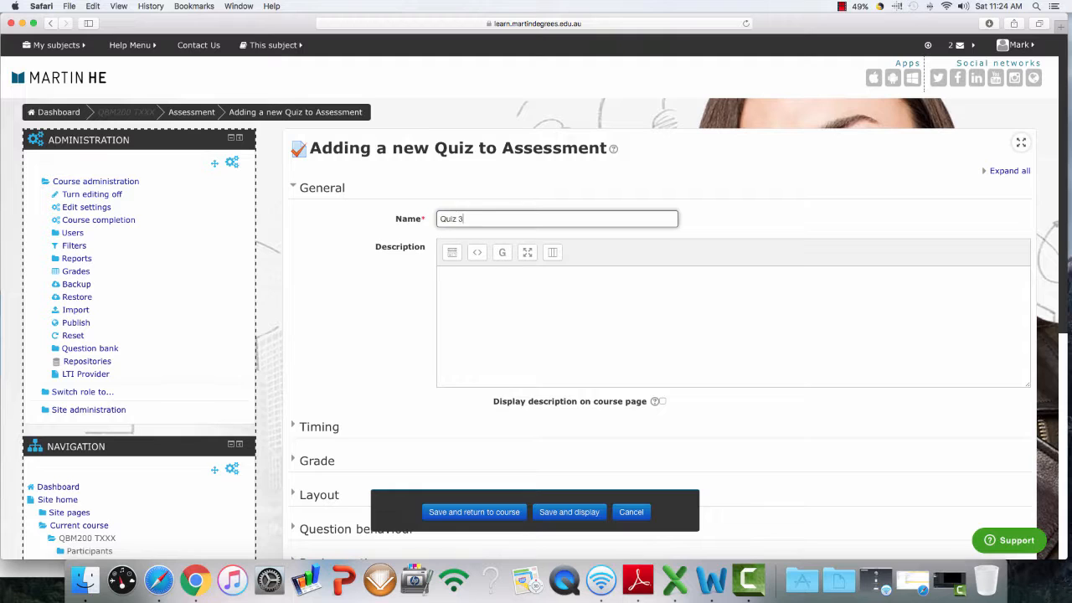
pyautogui.click(485, 520)
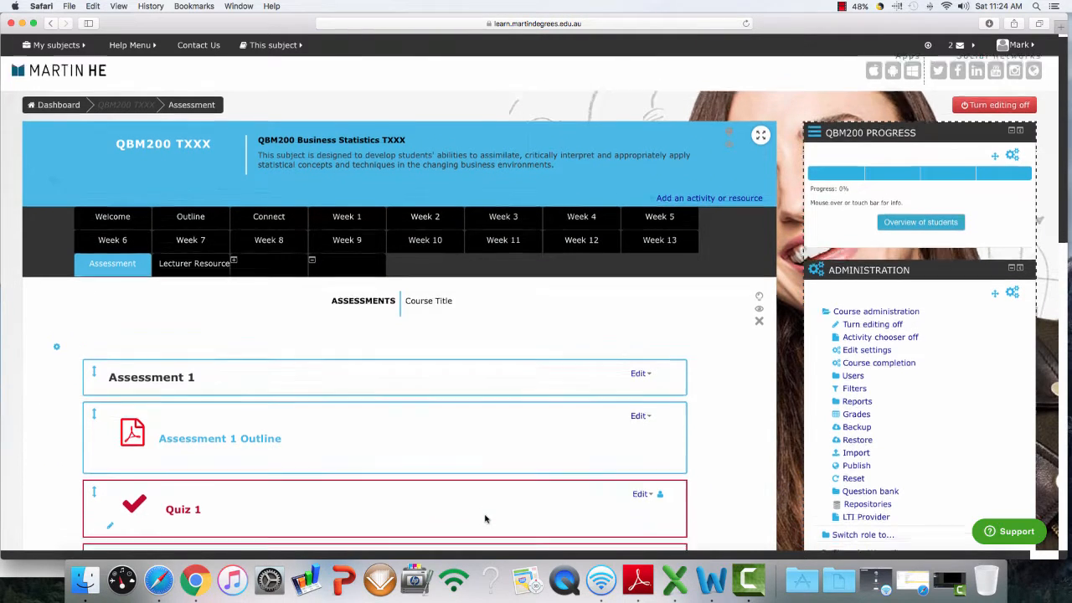
# Step: Move Quiz 3 from the end of the Assessment section to directly below Quiz 2 under Assessment 1
pyautogui.scroll(-3, 485, 519)
pyautogui.scroll(-10, 486, 517)
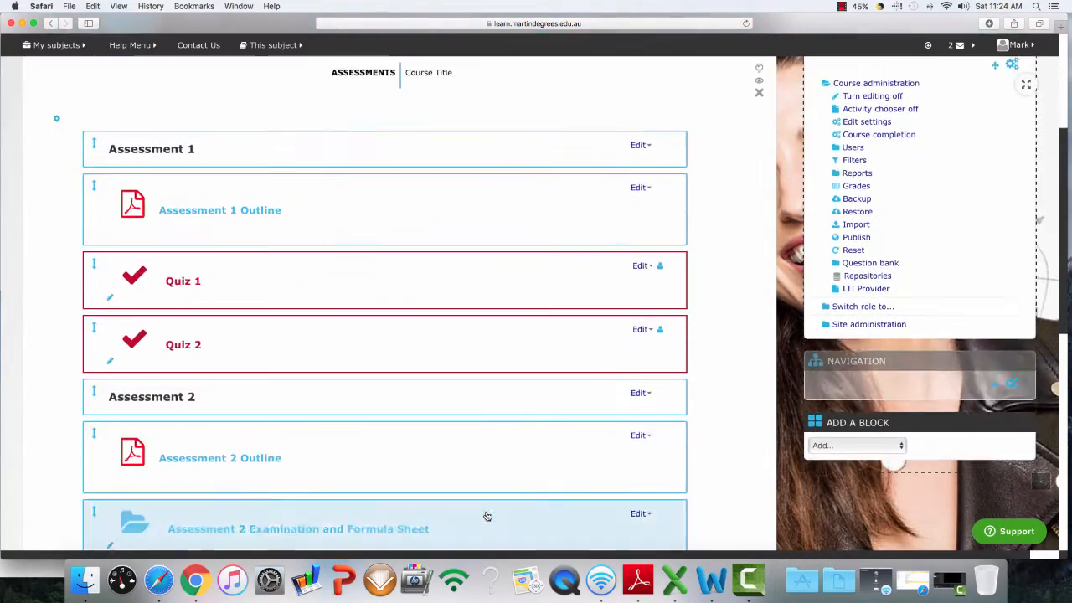
pyautogui.scroll(-4, 486, 514)
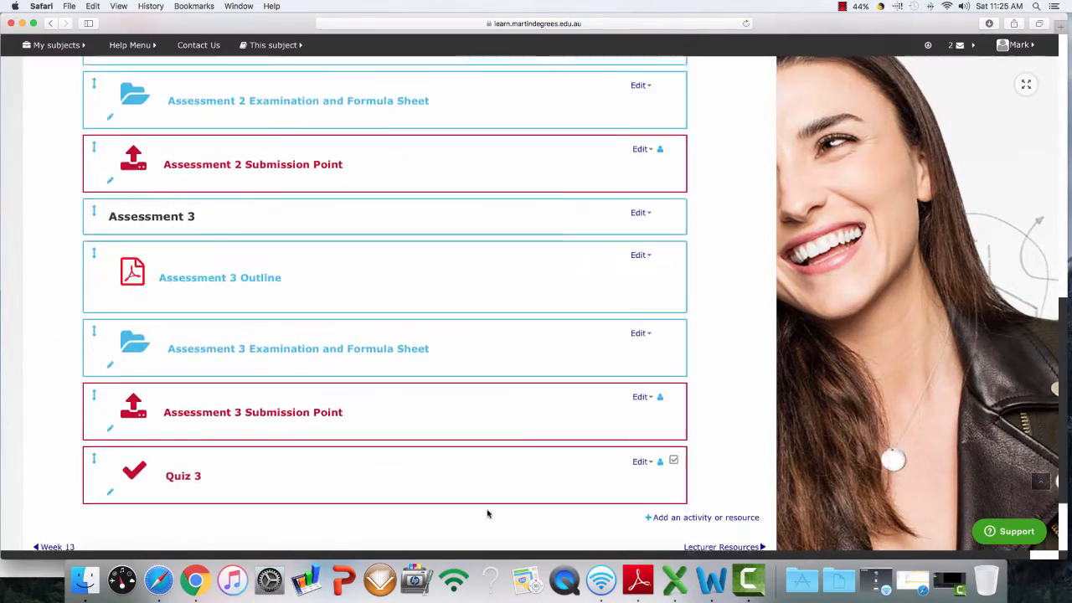
pyautogui.scroll(1, 472, 512)
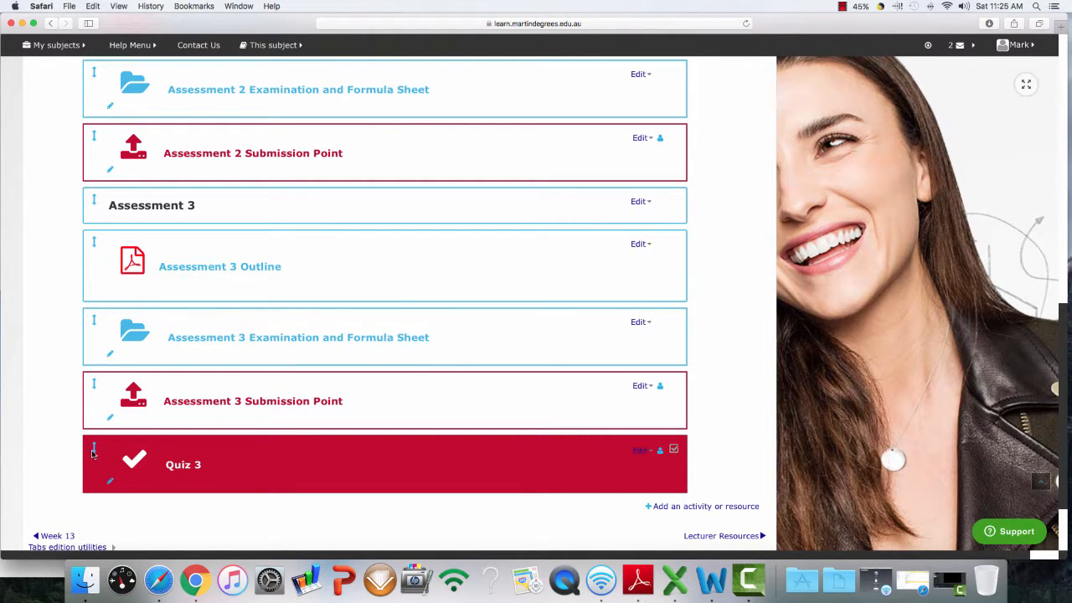
pyautogui.scroll(-1, 94, 451)
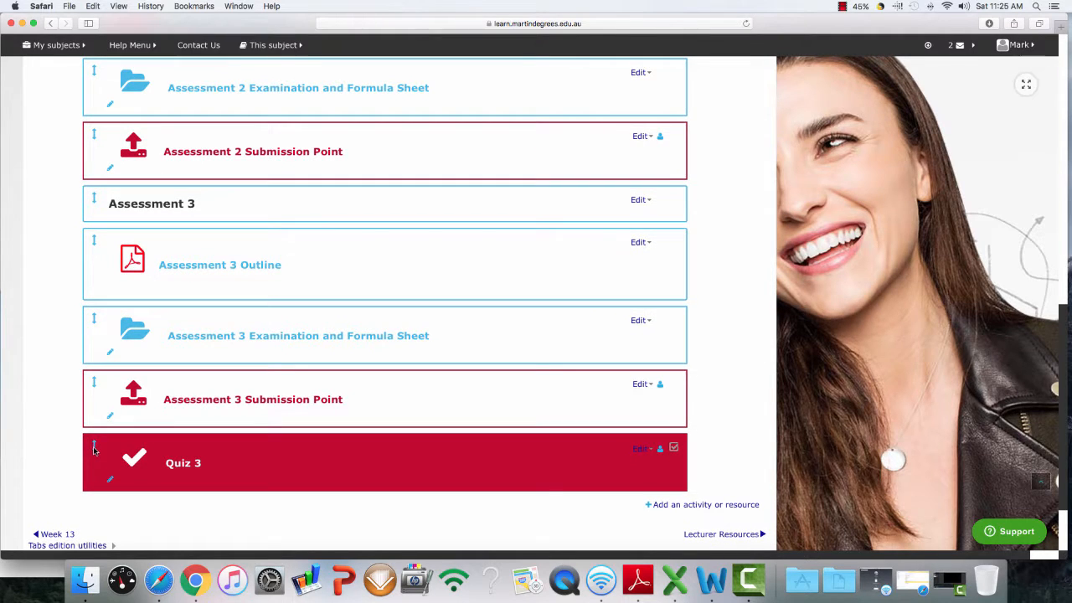
pyautogui.click(94, 451)
pyautogui.moveTo(94, 280); pyautogui.dragTo(172, 143)
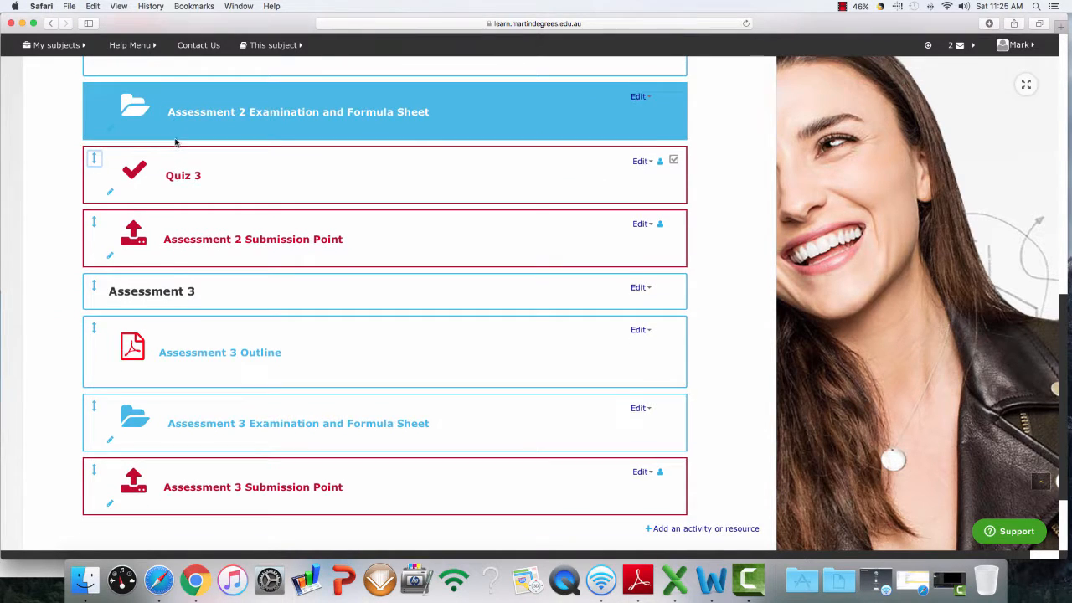
pyautogui.scroll(3, 177, 141)
pyautogui.scroll(2, 177, 141)
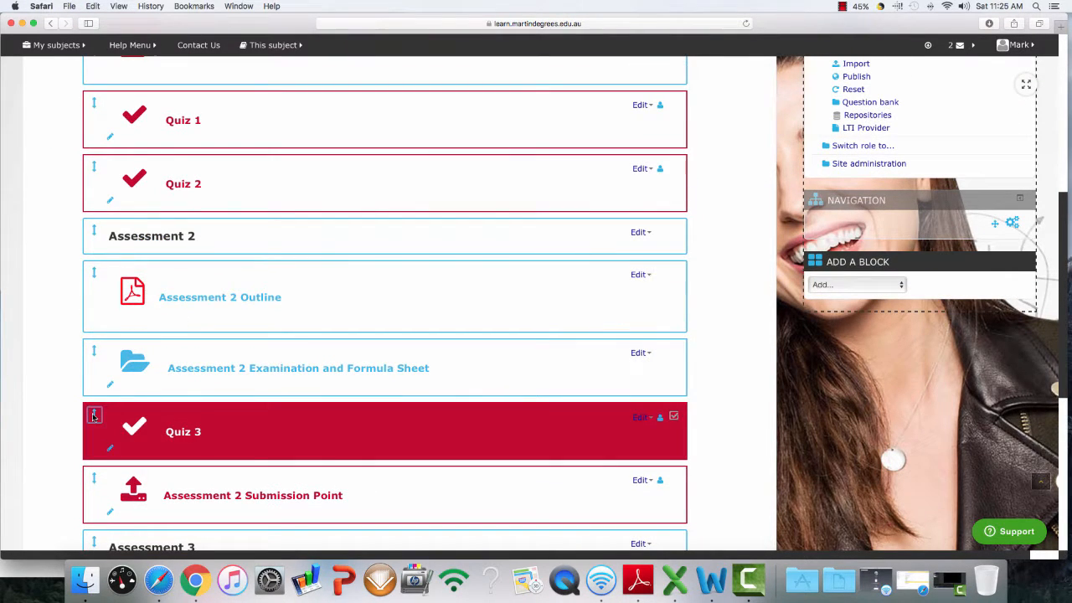
pyautogui.moveTo(94, 417); pyautogui.dragTo(97, 218)
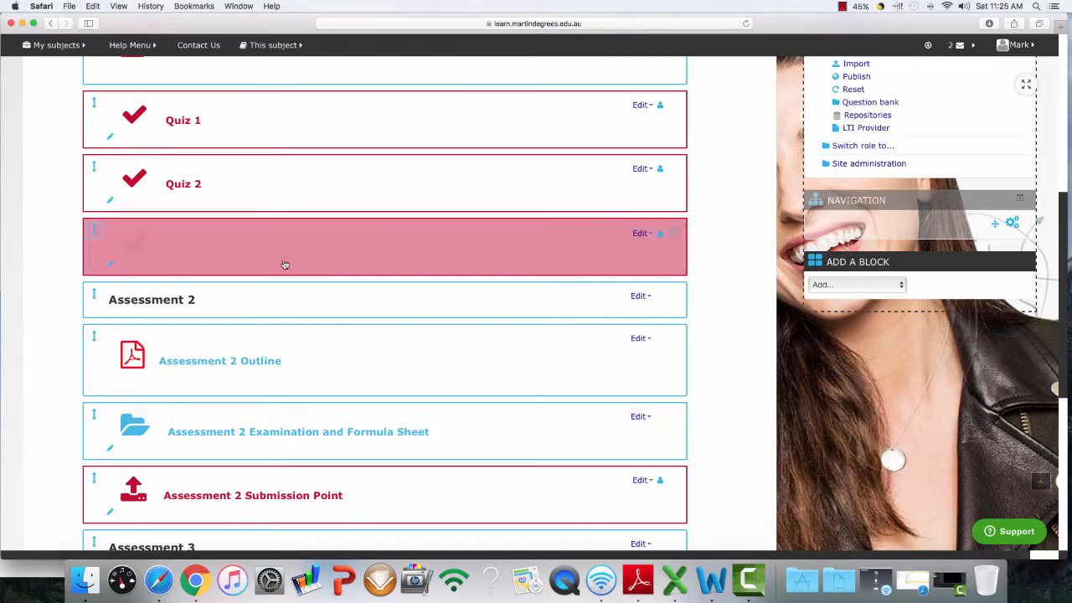
pyautogui.scroll(5, 231, 188)
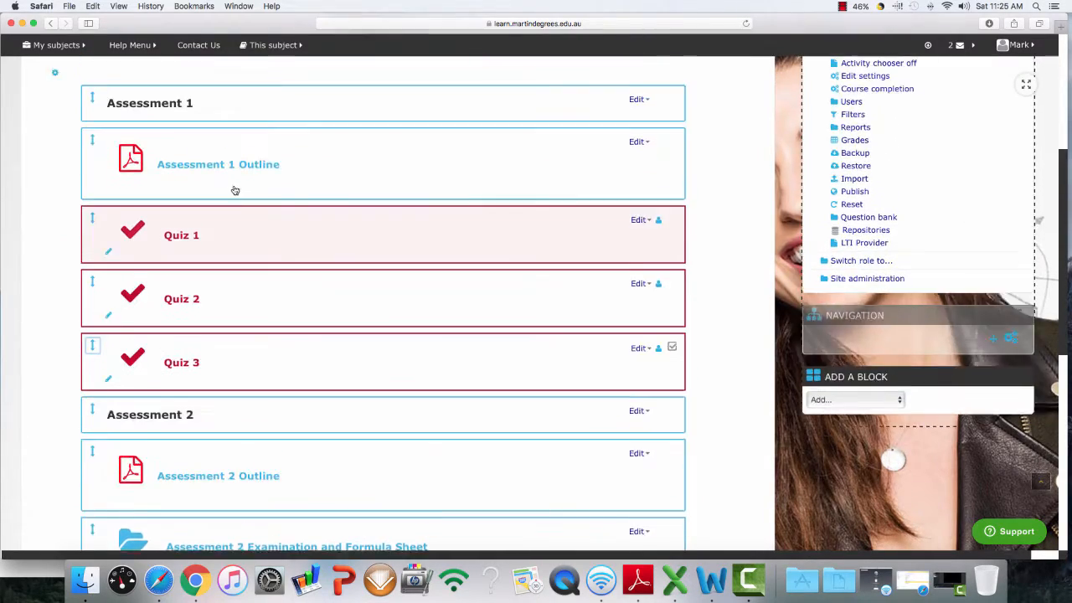
# Step: Open Quiz 3 under Assessment 1 for editing and start adding questions to it from the question bank
pyautogui.scroll(4, 235, 190)
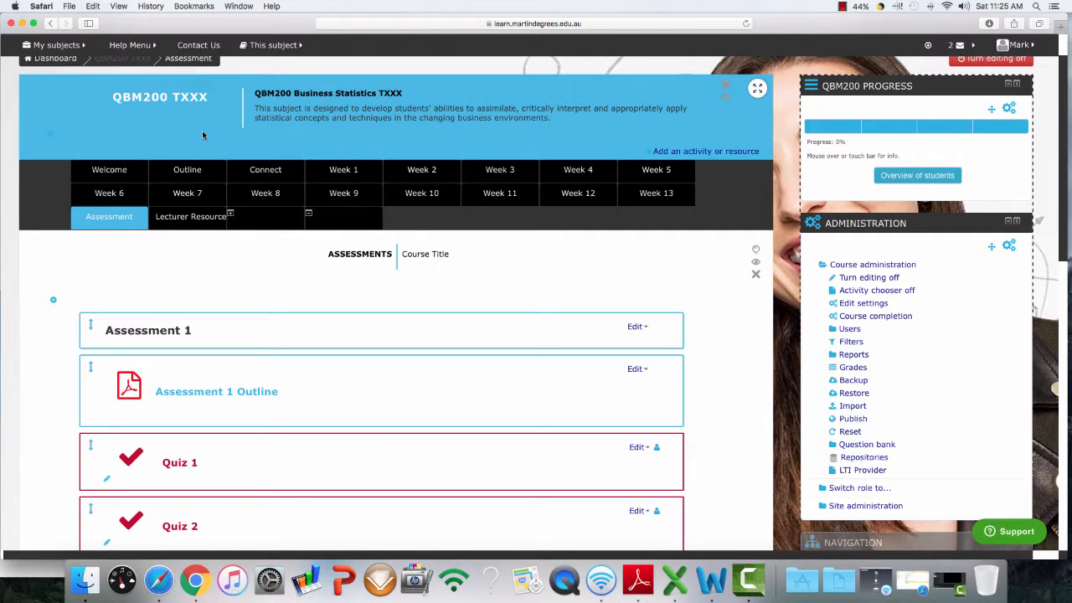
pyautogui.scroll(-3, 202, 135)
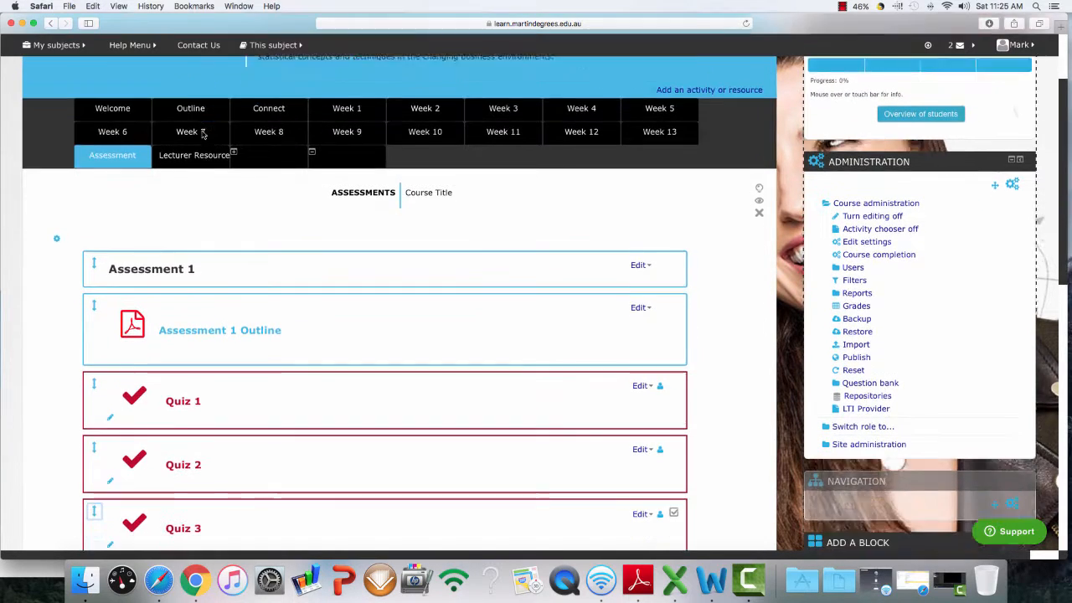
pyautogui.scroll(-2, 201, 135)
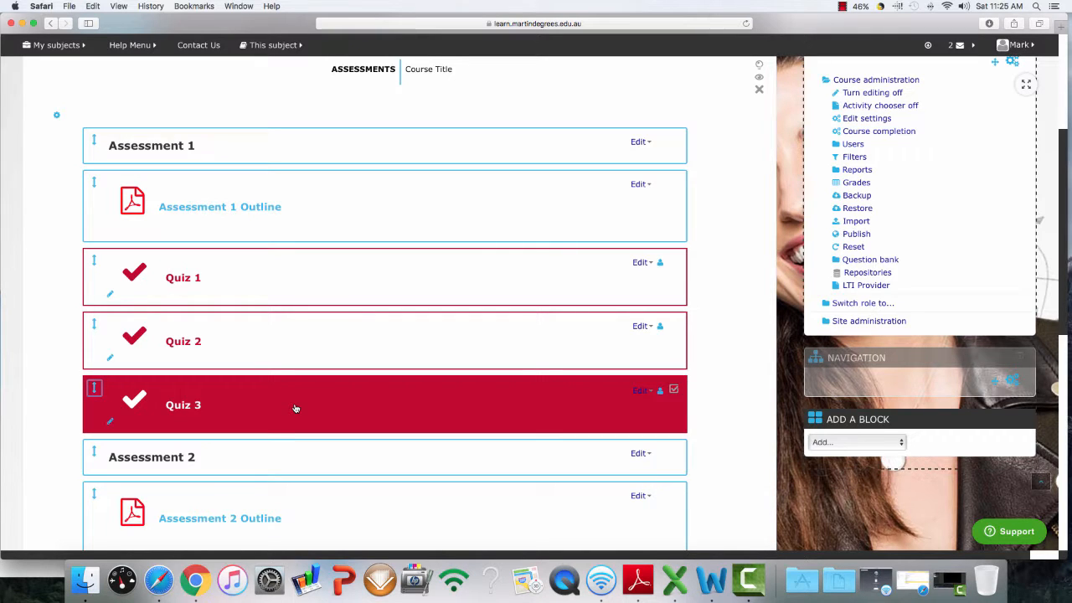
pyautogui.click(181, 407)
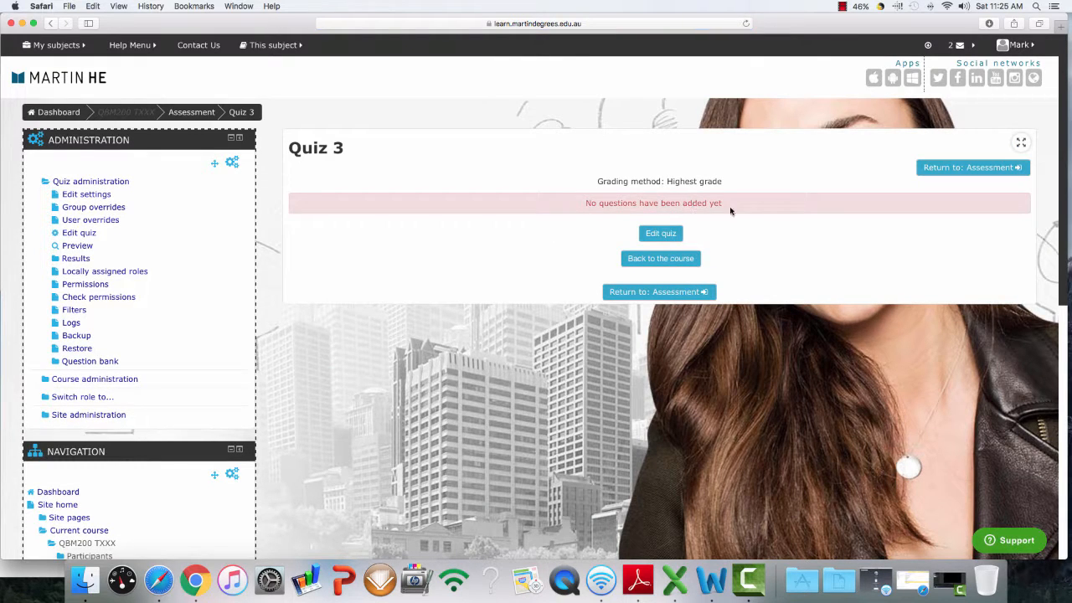
pyautogui.click(656, 238)
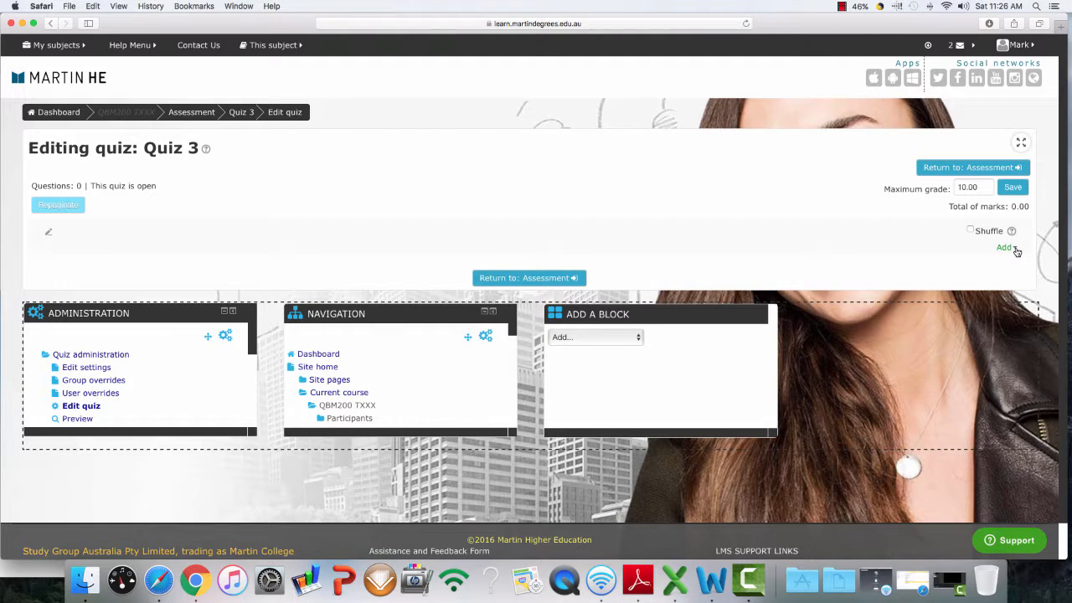
pyautogui.click(1016, 251)
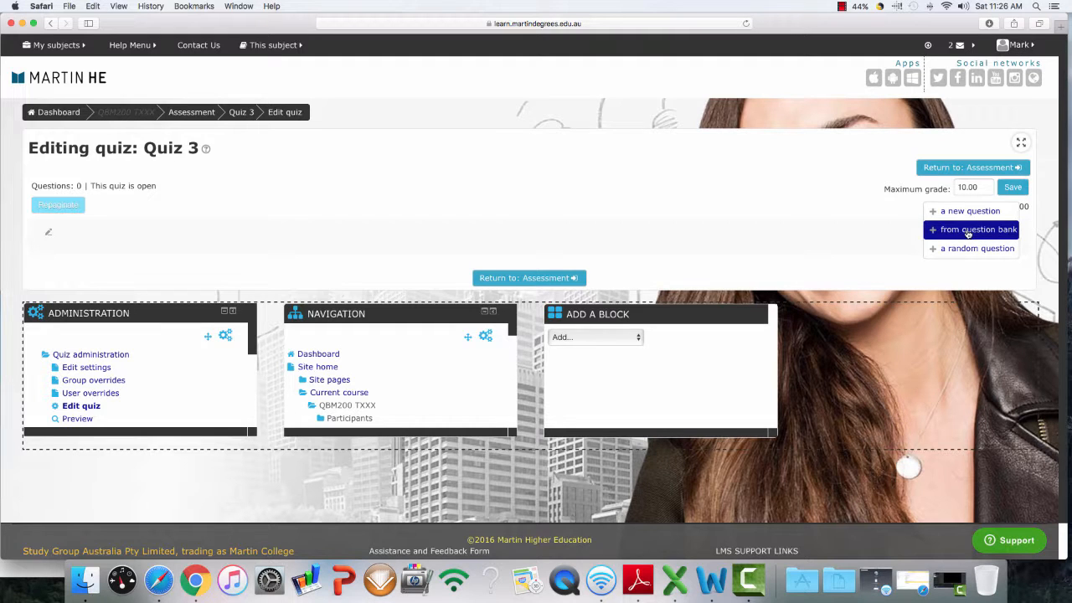
pyautogui.click(968, 232)
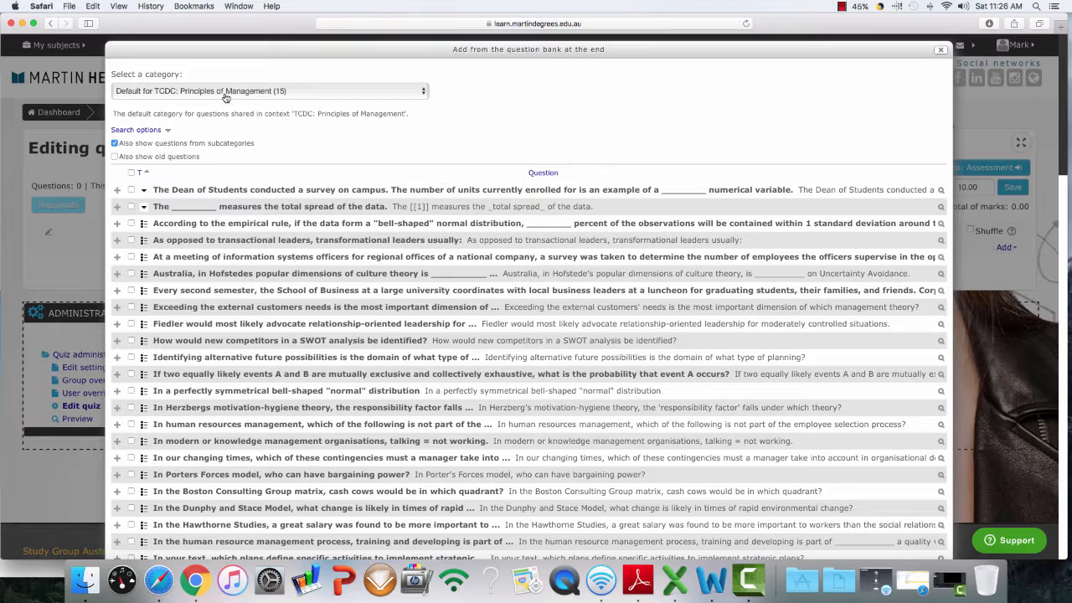
# Step: Switch the question bank category to "Chapter 04: Basic Probability" under QBM200
pyautogui.click(423, 92)
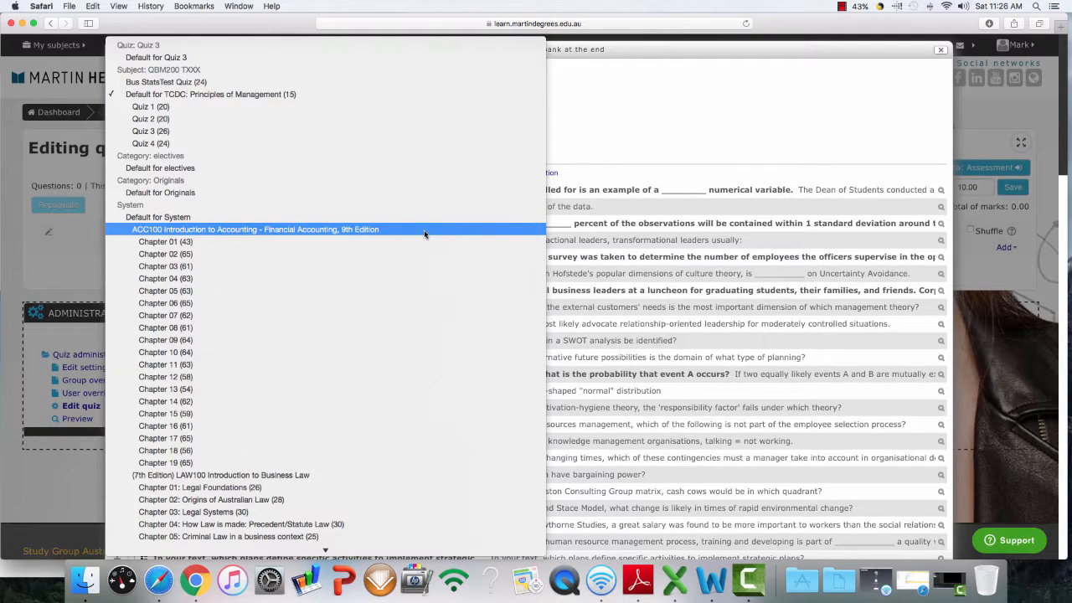
pyautogui.scroll(-5, 387, 233)
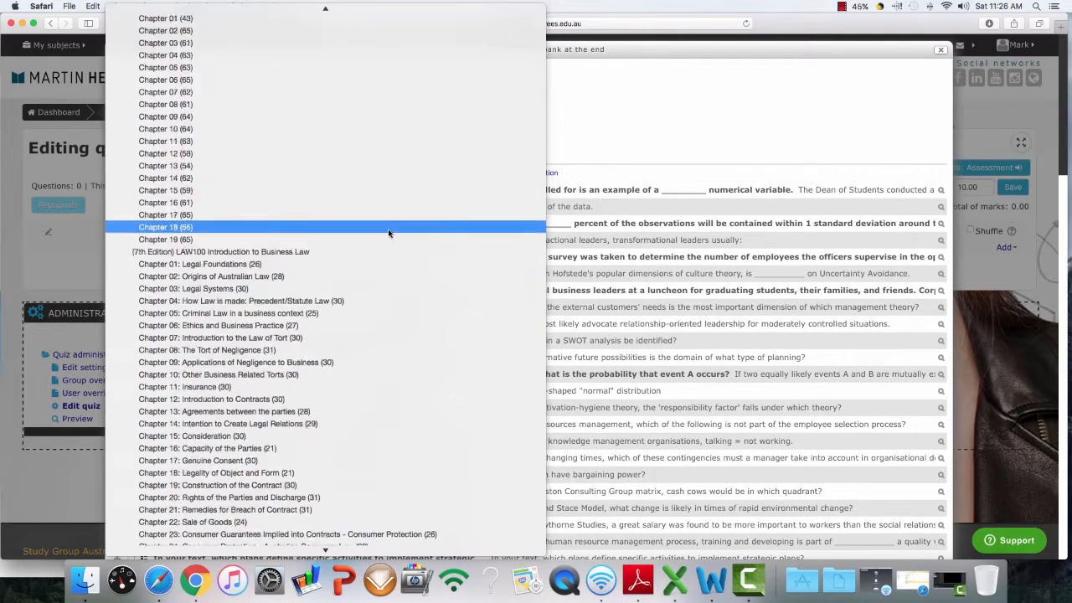
pyautogui.scroll(-5, 329, 232)
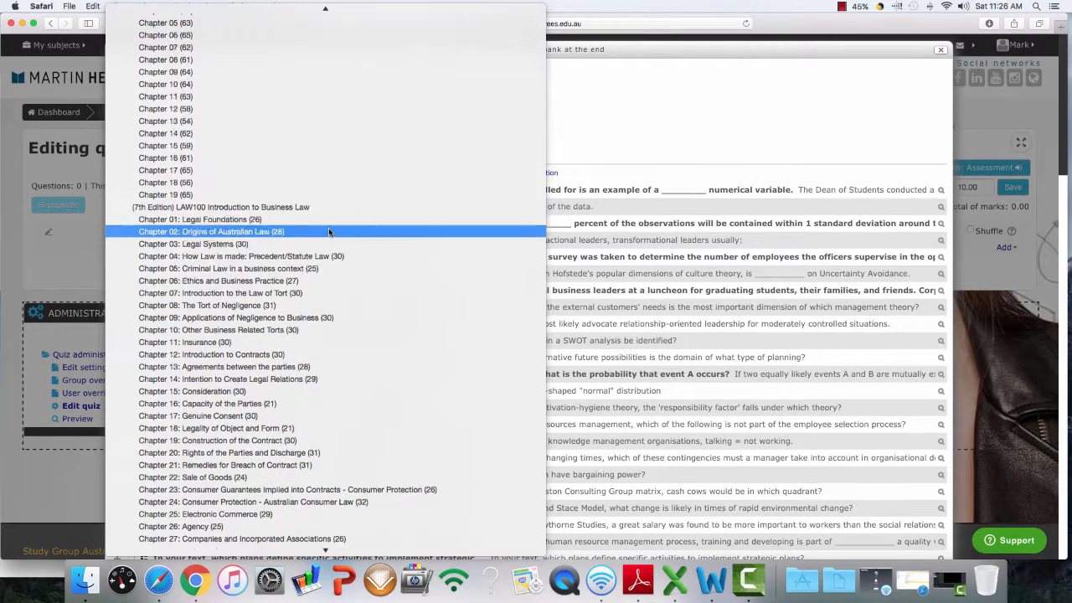
pyautogui.scroll(-4, 332, 231)
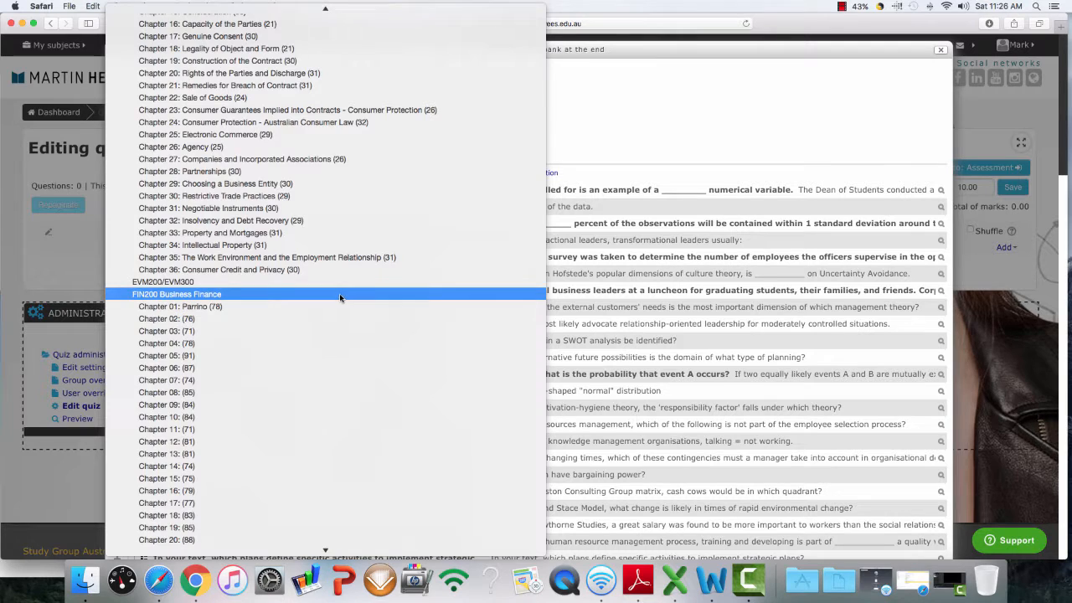
pyautogui.scroll(-3, 339, 297)
pyautogui.scroll(-1, 342, 298)
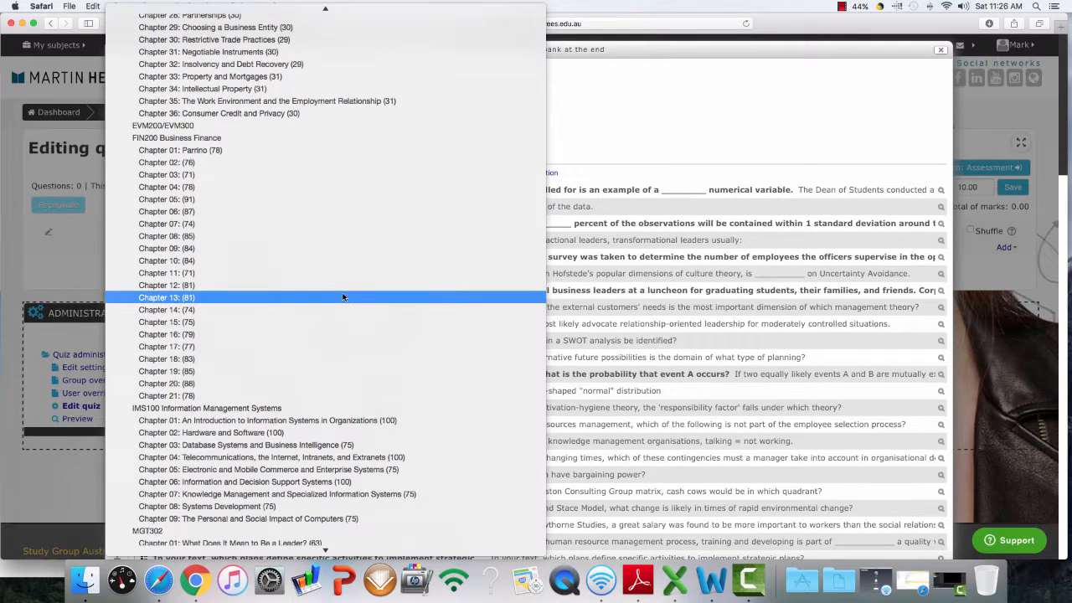
pyautogui.scroll(1, 343, 298)
pyautogui.scroll(-5, 343, 296)
pyautogui.scroll(-1, 344, 297)
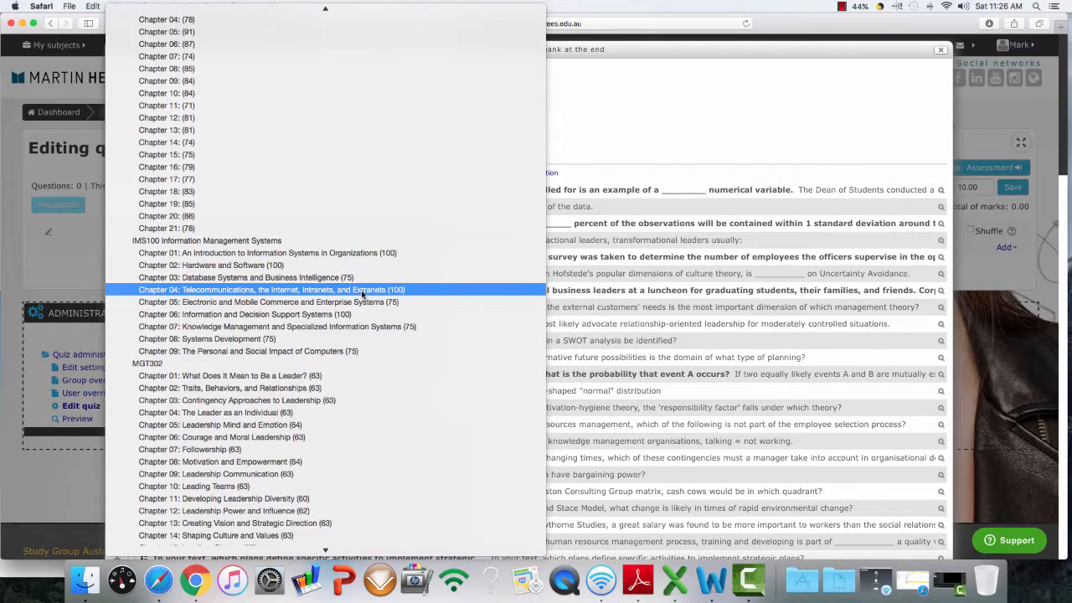
pyautogui.scroll(-1, 361, 293)
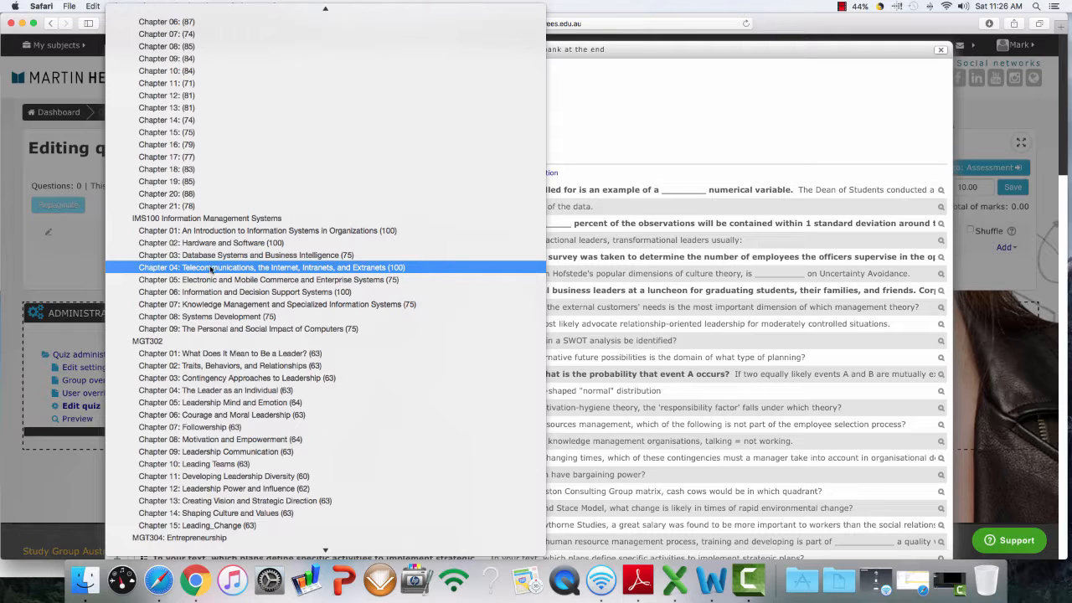
pyautogui.scroll(-1, 201, 270)
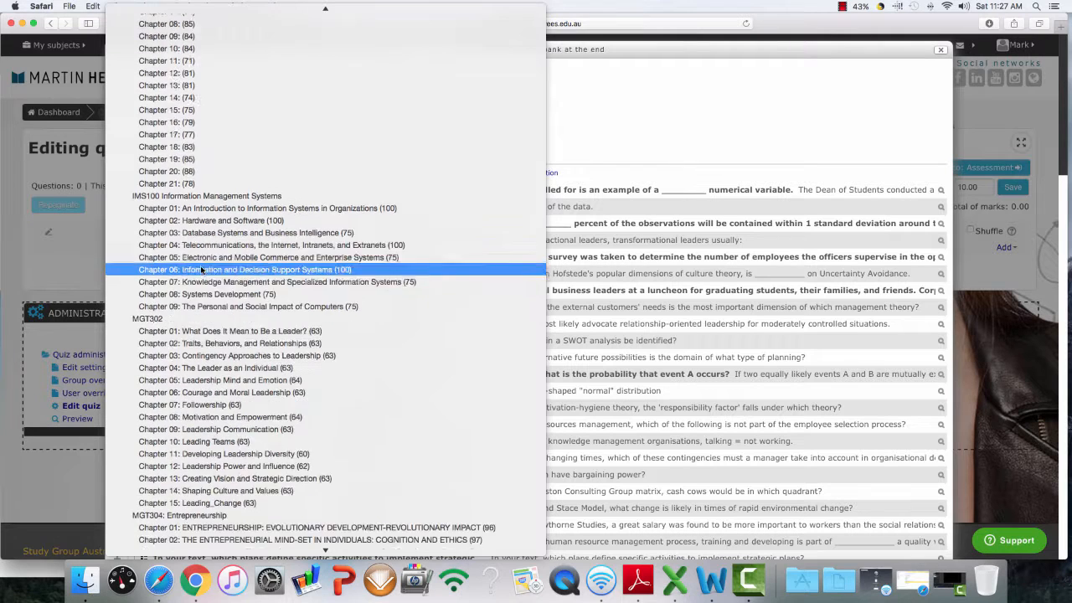
pyautogui.scroll(-3, 201, 269)
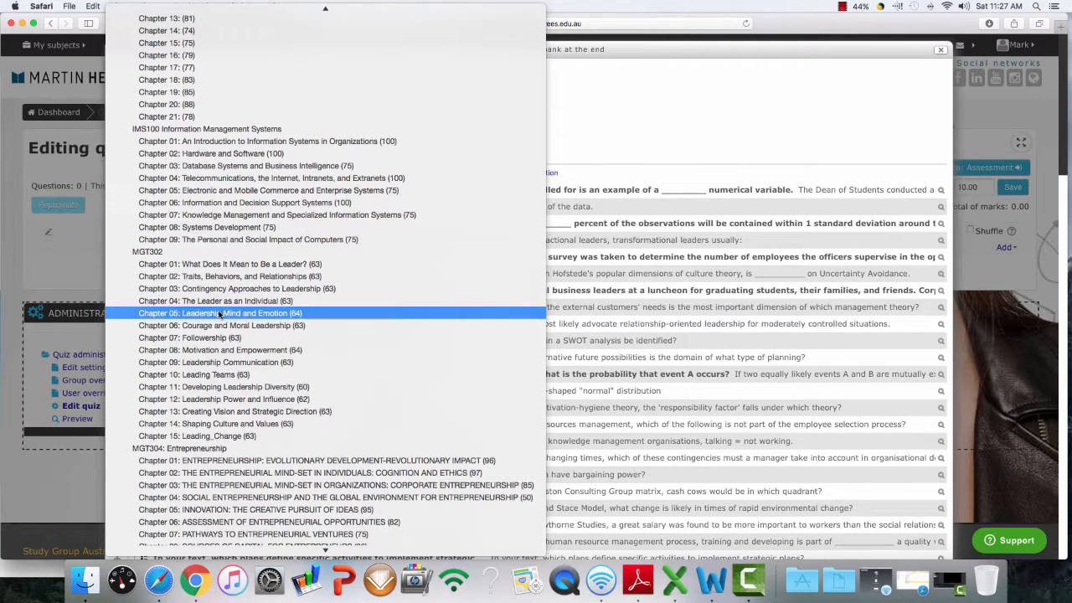
pyautogui.scroll(-7, 220, 314)
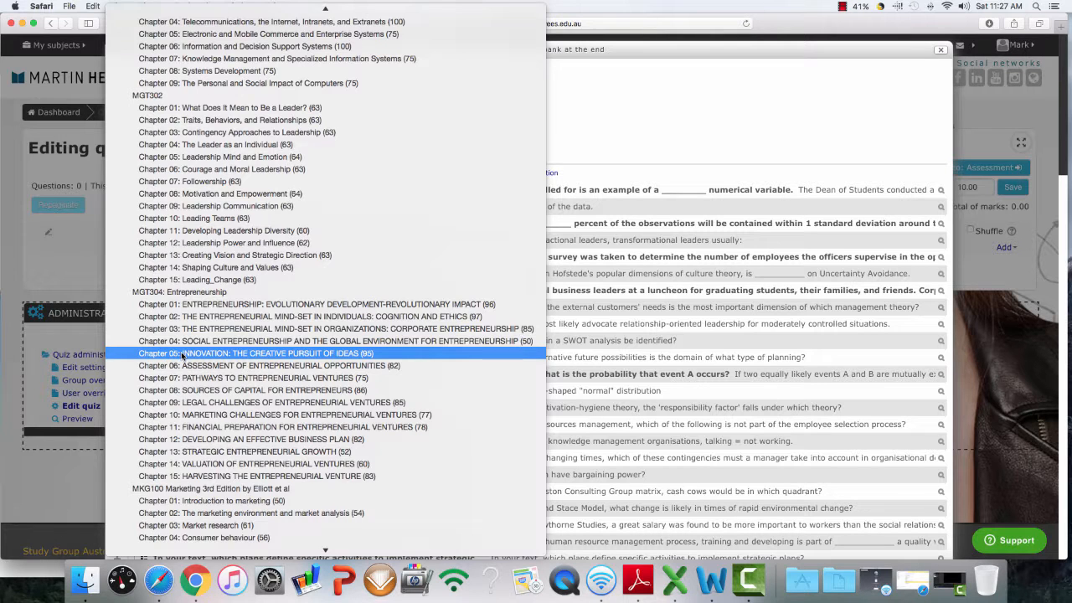
pyautogui.scroll(-20, 182, 355)
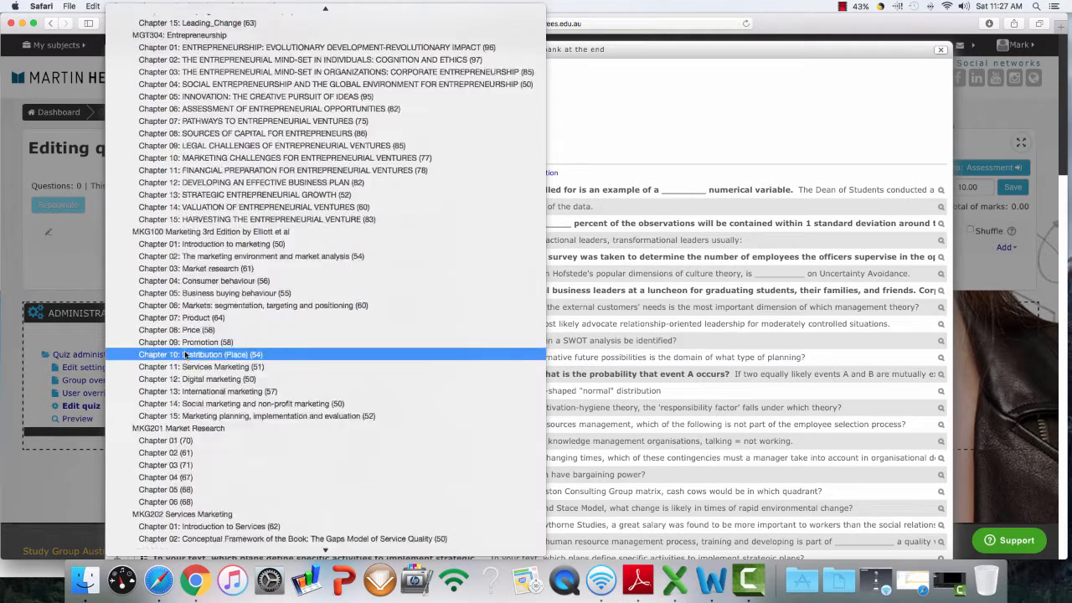
pyautogui.scroll(-2, 185, 355)
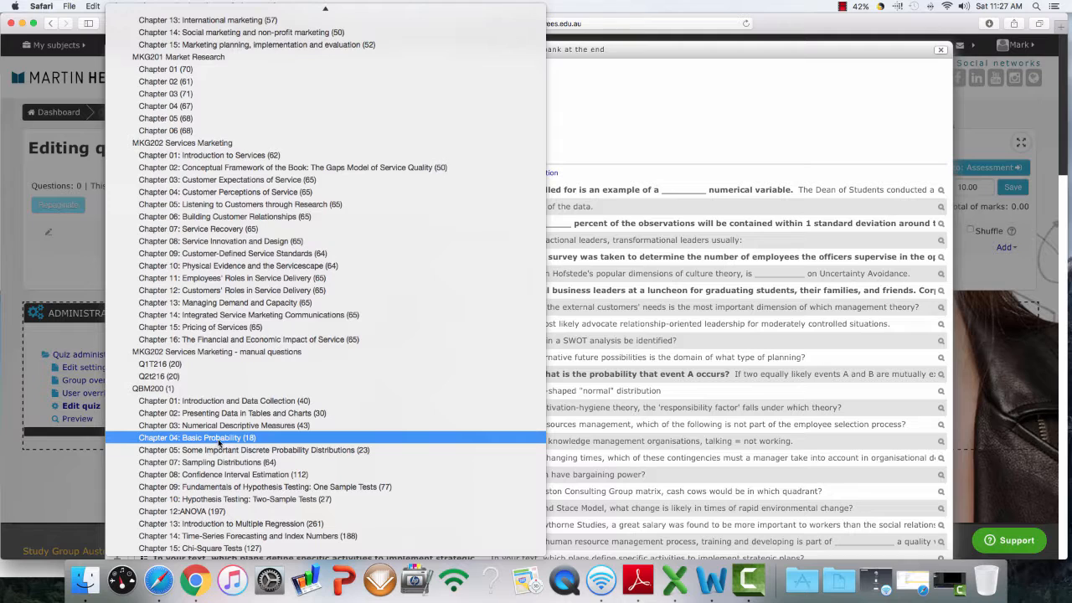
pyautogui.click(219, 438)
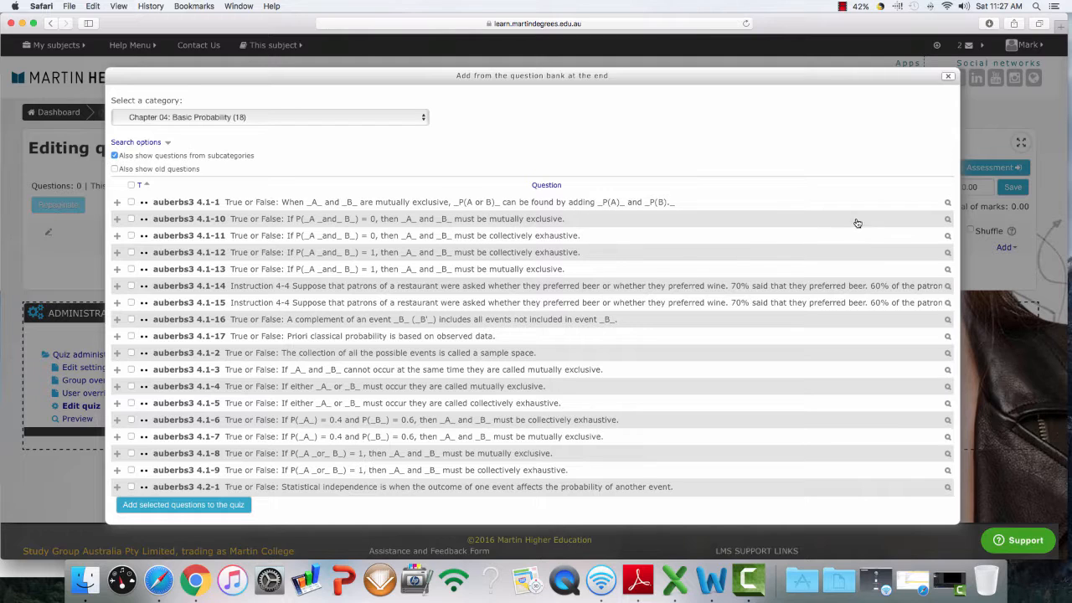
# Step: Preview the question auberbs3 4.1-1 and close the preview
pyautogui.click(949, 204)
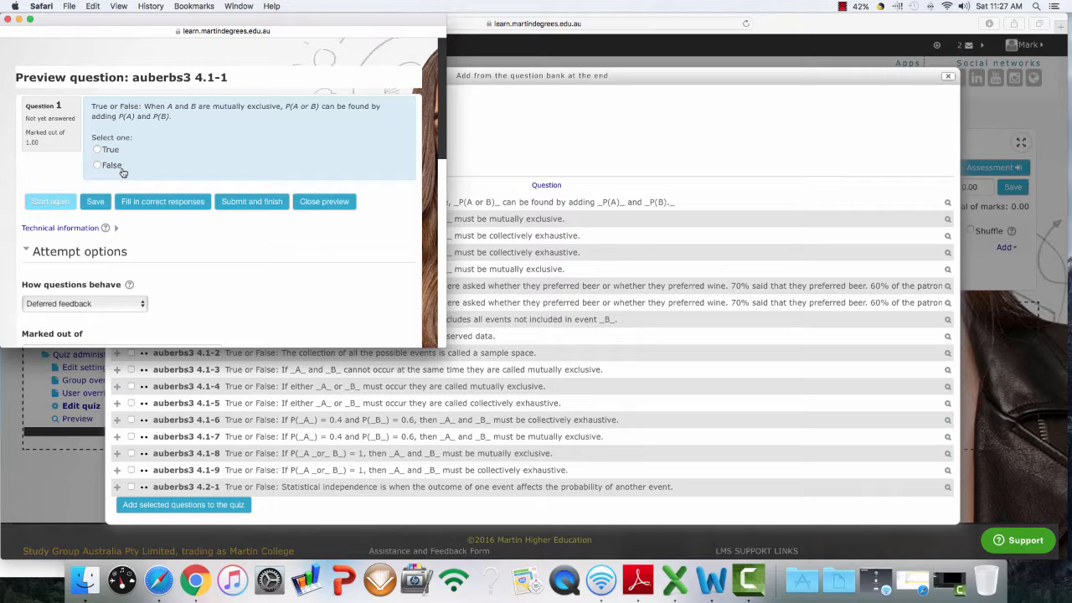
pyautogui.click(8, 21)
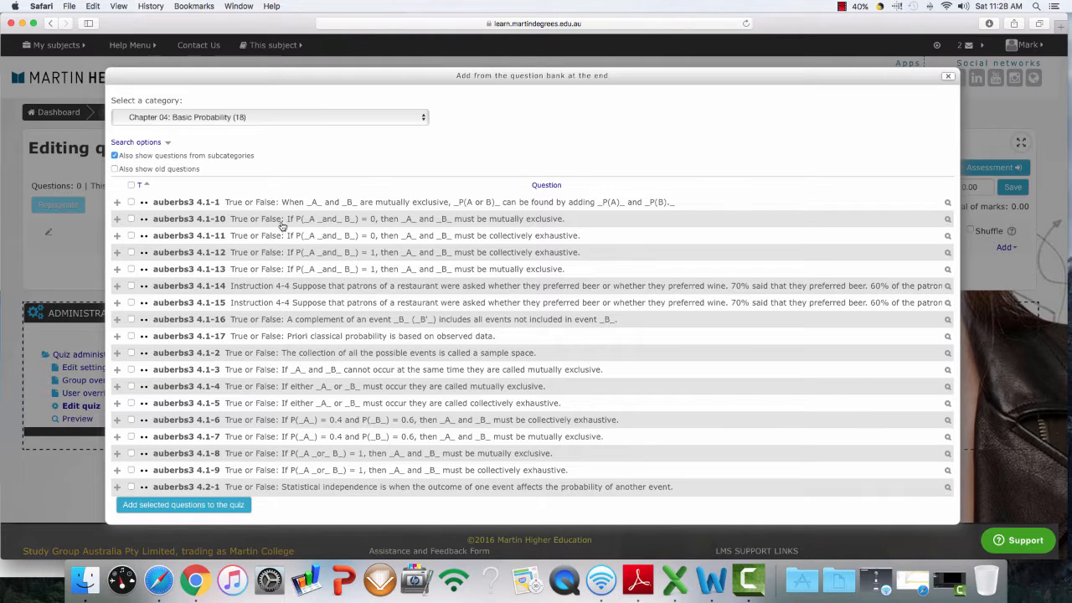
# Step: Add the auberbs3 questions 4.1-1, 4.1-11, 4.1-13, 4.1-15, 4.1-17, 4.1-2, 4.1-3, 4.1-5, 4.1-7 and 4.1-9 to the quiz
pyautogui.click(131, 202)
pyautogui.click(130, 235)
pyautogui.click(131, 269)
pyautogui.click(131, 303)
pyautogui.click(131, 337)
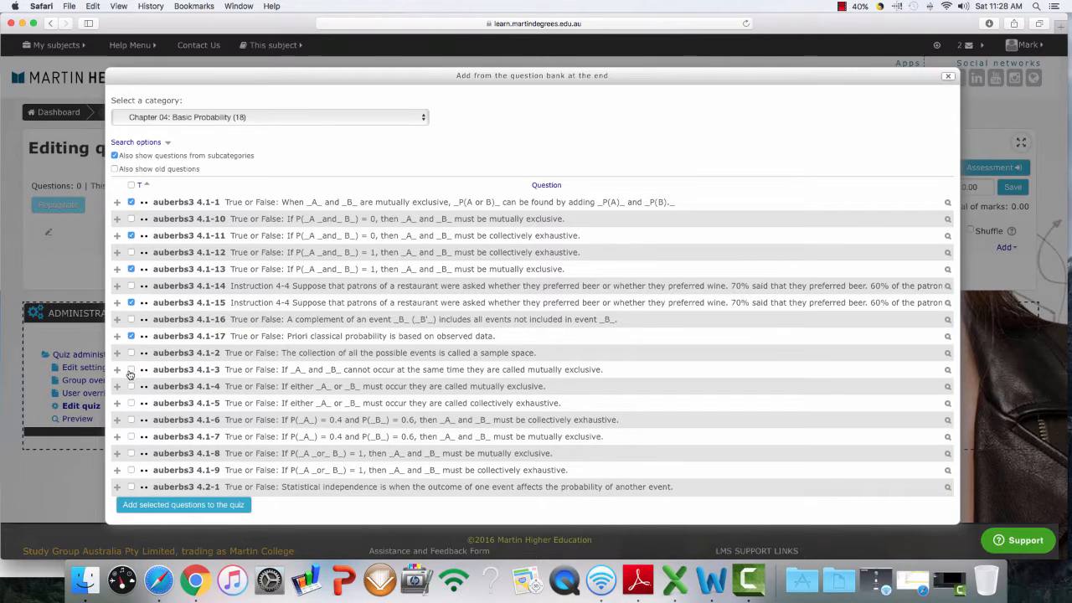
pyautogui.click(131, 371)
pyautogui.click(130, 404)
pyautogui.click(130, 437)
pyautogui.click(131, 471)
pyautogui.click(131, 354)
pyautogui.click(147, 512)
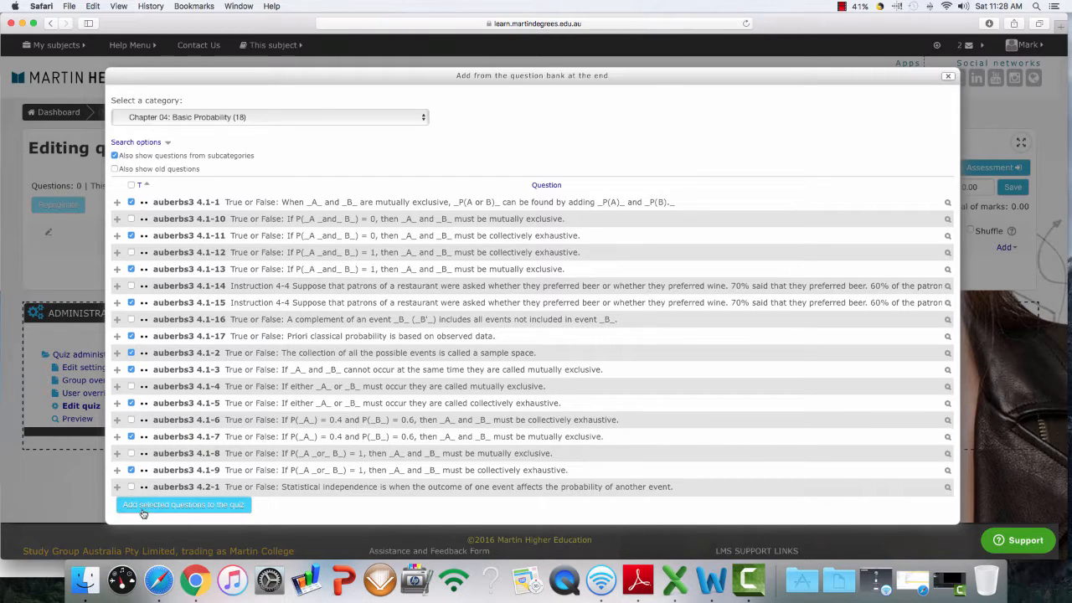
pyautogui.click(208, 507)
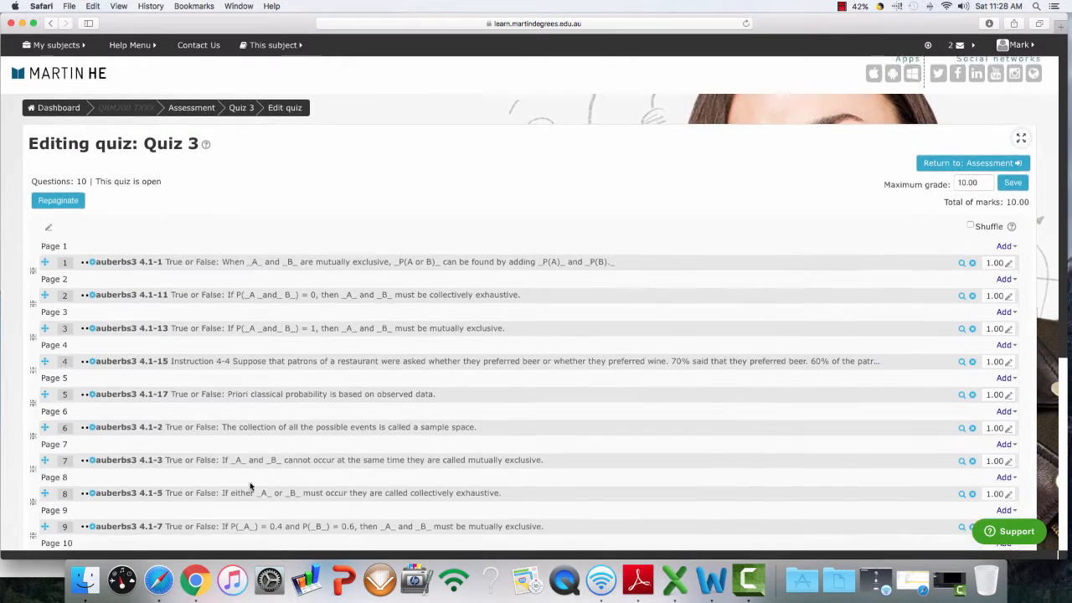
# Step: Enter 20.00 as the maximum grade of Quiz 3
pyautogui.scroll(-3, 250, 486)
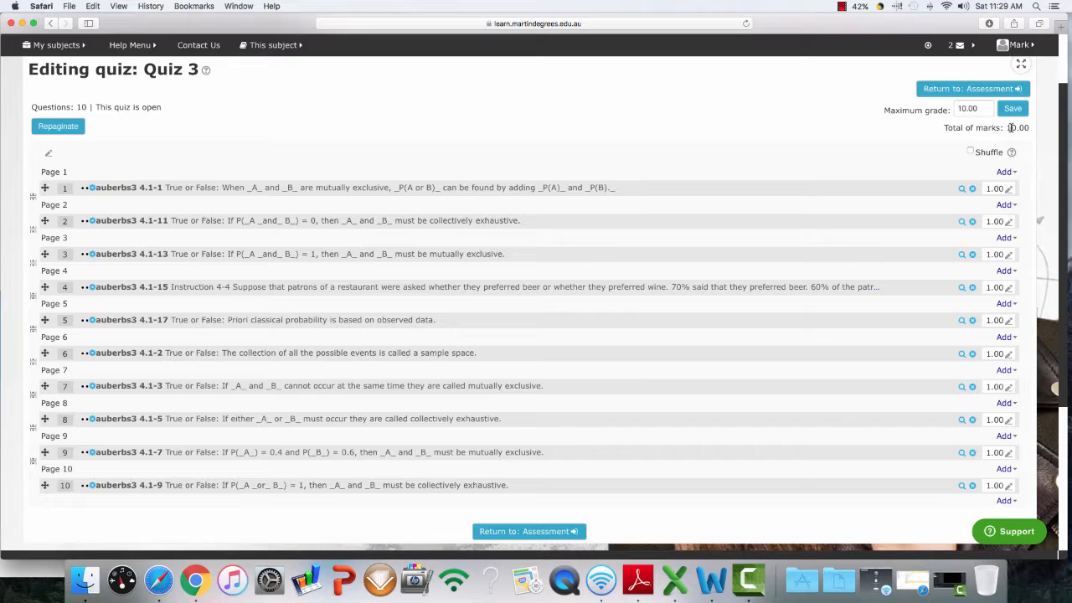
pyautogui.click(963, 108)
pyautogui.press('BackSpace')
pyautogui.write('2')
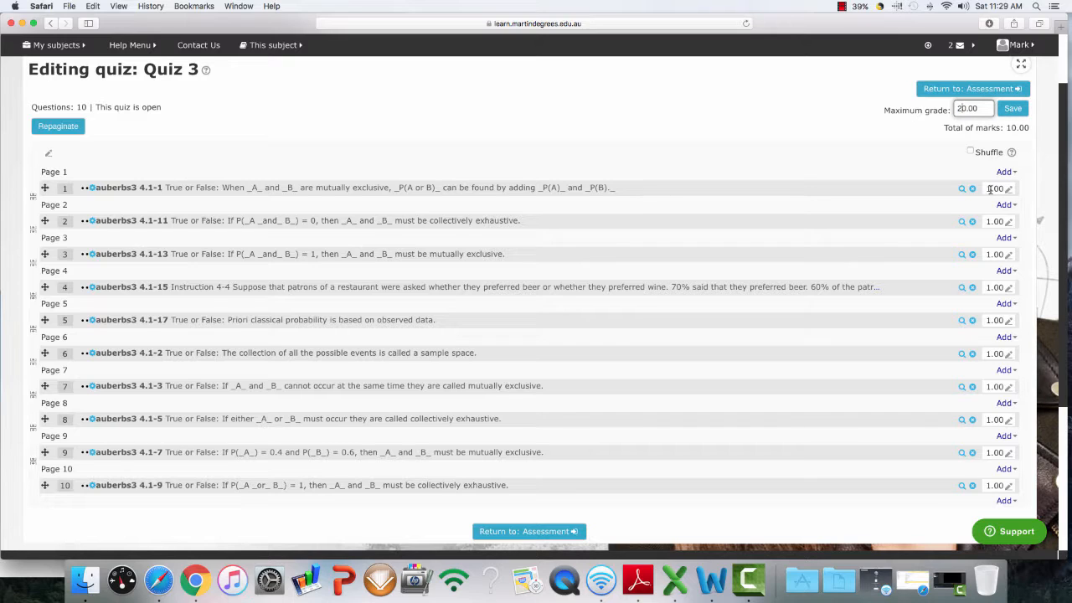
# Step: Set the mark for question 1, auberbs3 4.1-1, to 2.00
pyautogui.click(1009, 190)
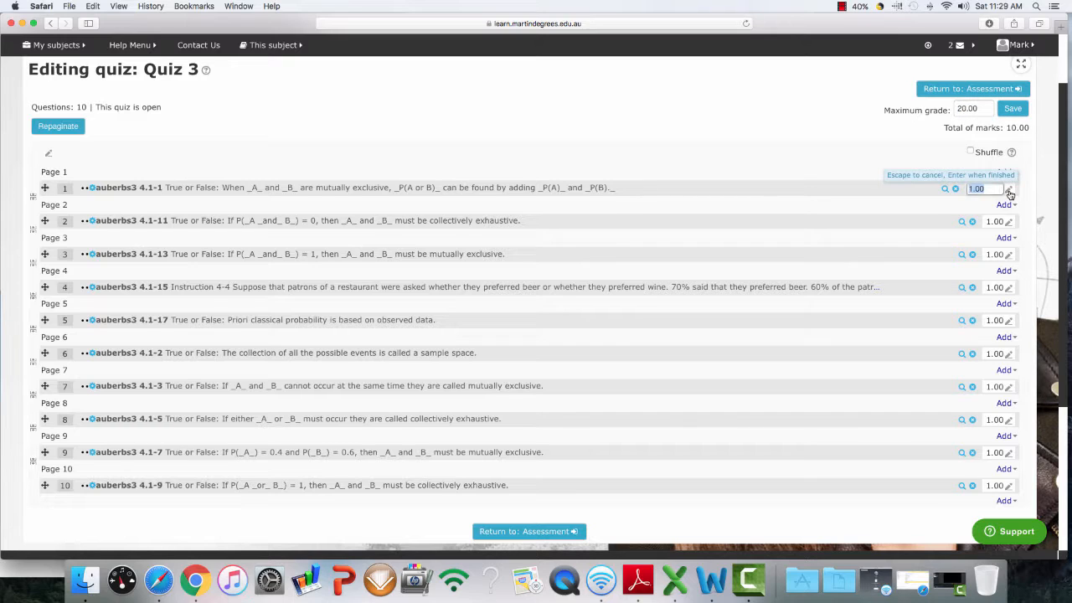
pyautogui.click(971, 189)
pyautogui.press('BackSpace')
pyautogui.write('2')
pyautogui.press('Return')
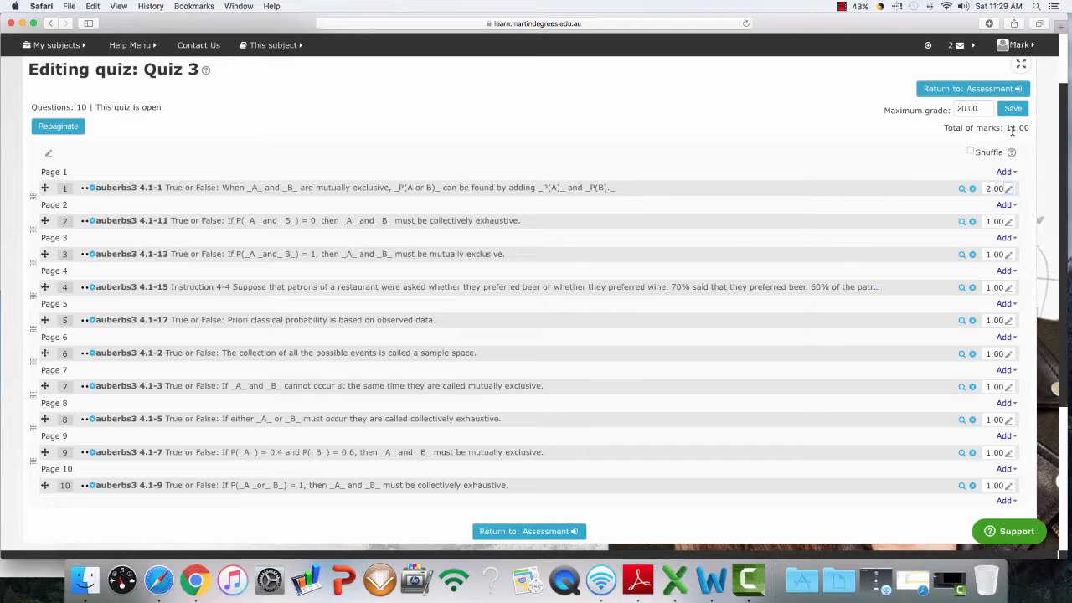
# Step: Set the mark for question 2, auberbs3 4.1-11, to 2.00
pyautogui.click(1009, 222)
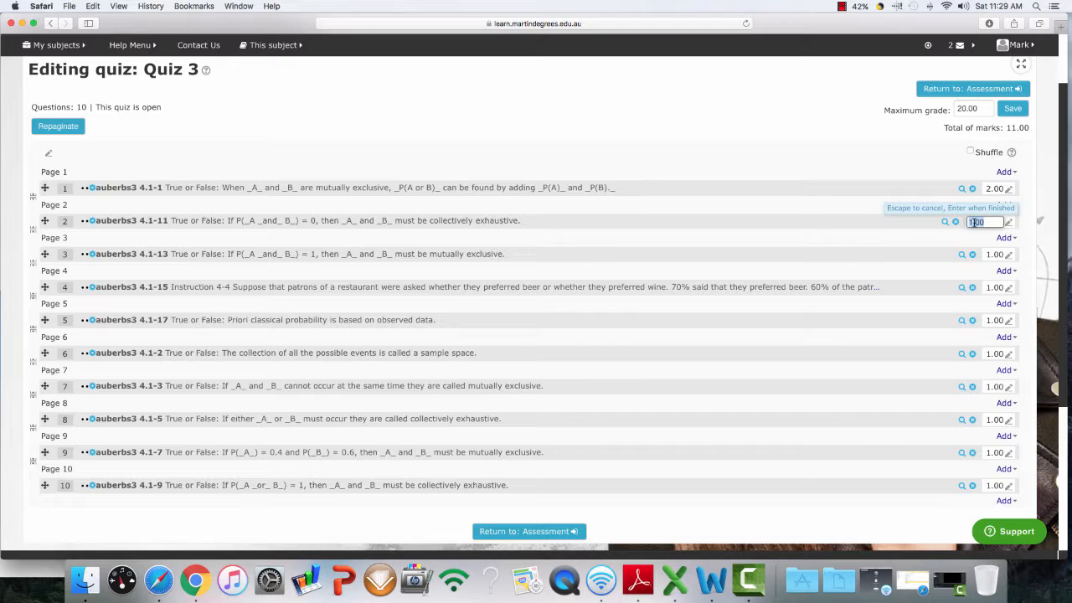
pyautogui.click(969, 222)
pyautogui.press('Delete')
pyautogui.write('2')
pyautogui.press('Return')
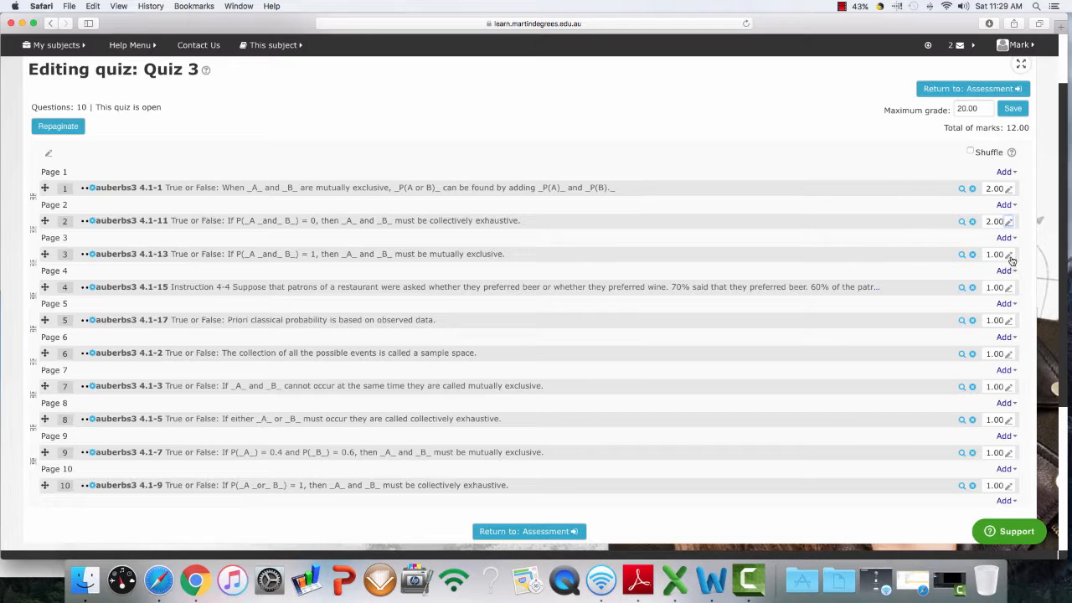
# Step: Set the mark for question 3, auberbs3 4.1-13, to 2.00
pyautogui.click(1009, 256)
pyautogui.click(974, 256)
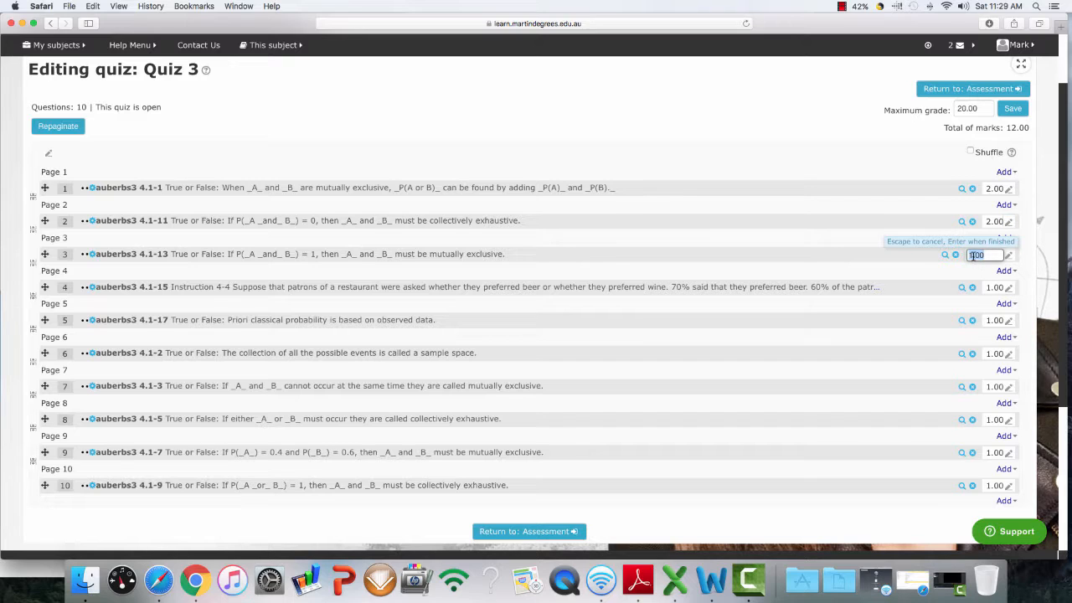
pyautogui.press('Delete')
pyautogui.write('2')
pyautogui.press('Return')
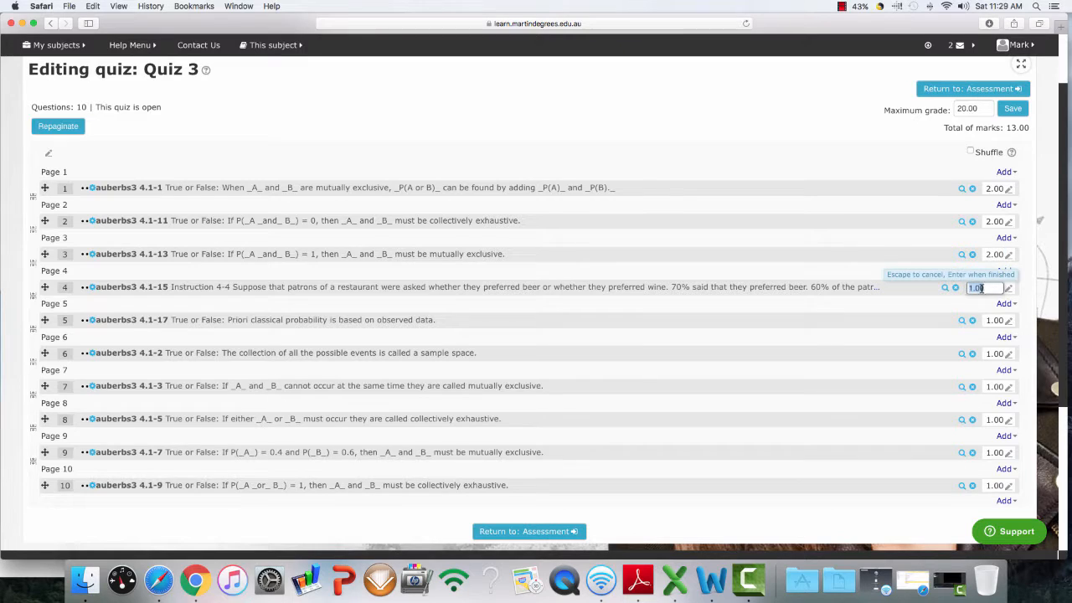
# Step: Set the mark for question 4, auberbs3 4.1-15, to 2.00
pyautogui.click(970, 289)
pyautogui.press('Delete')
pyautogui.write('2')
pyautogui.press('Return')
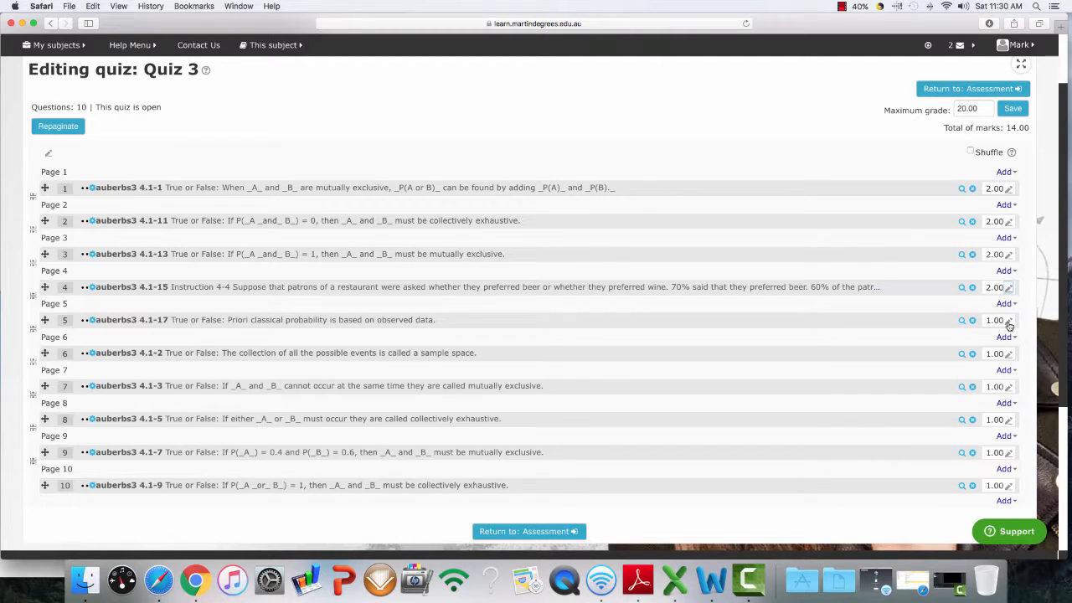
# Step: Set the marks for question 5, auberbs3 4.1-17, and question 6, auberbs3 4.1-2, to 2.00 each
pyautogui.click(1009, 322)
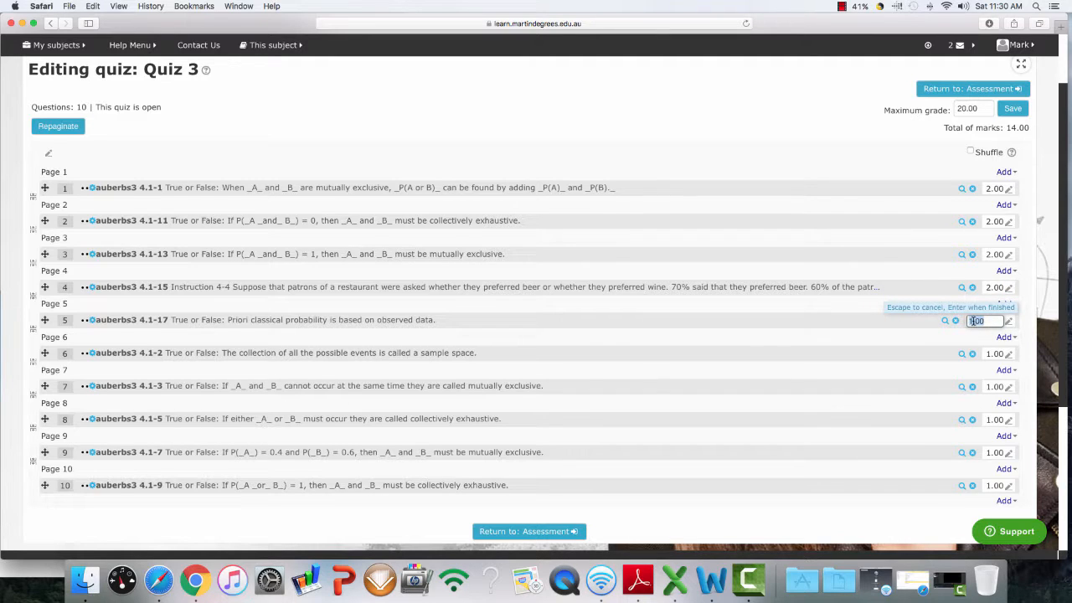
pyautogui.write('2.00')
pyautogui.press('Return')
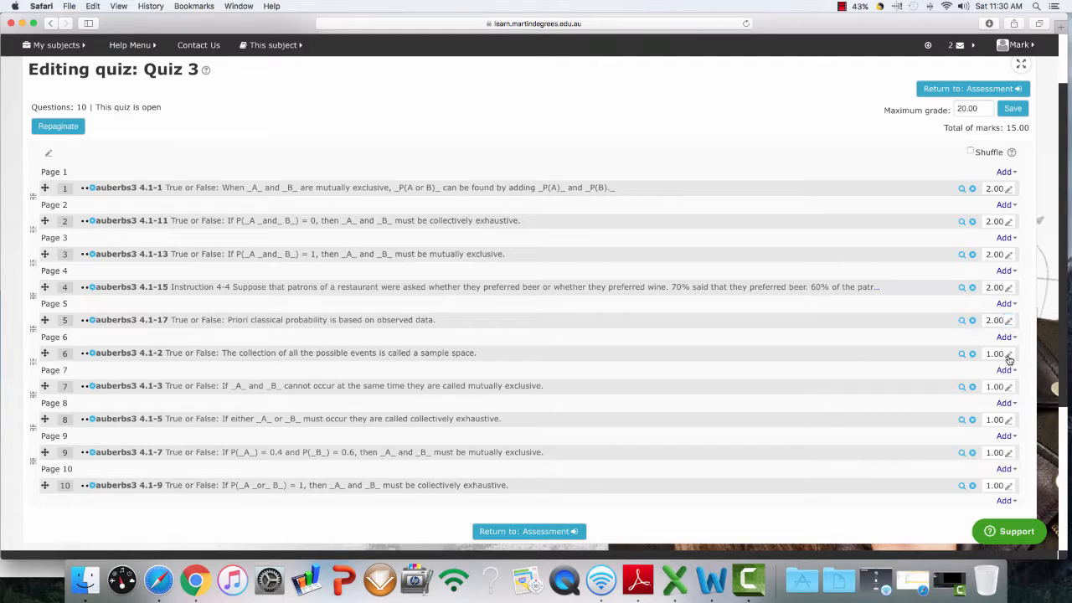
pyautogui.click(1009, 355)
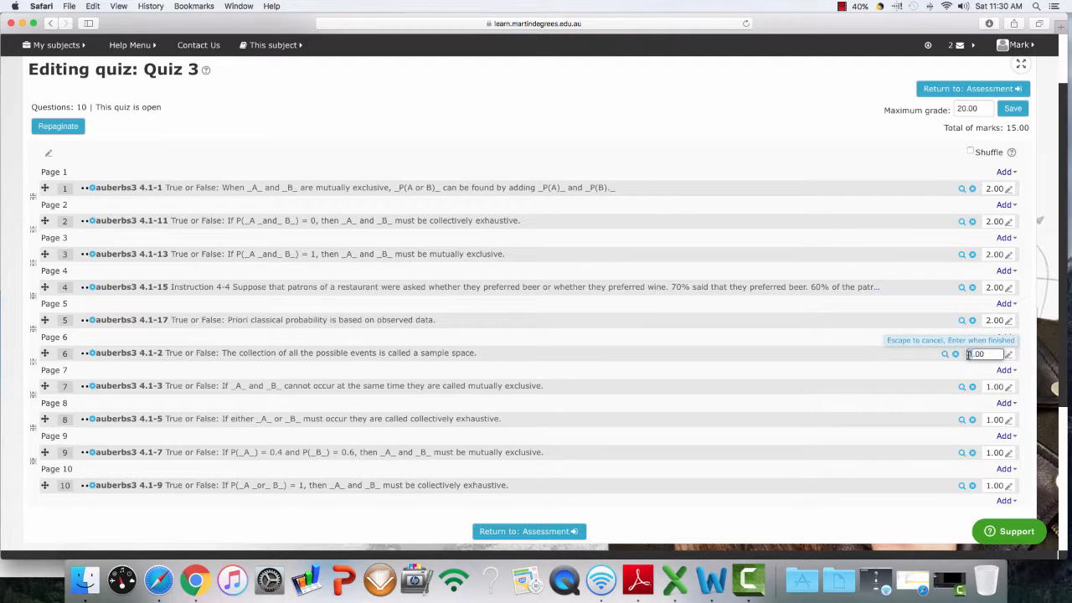
pyautogui.write('2.00')
pyautogui.press('Return')
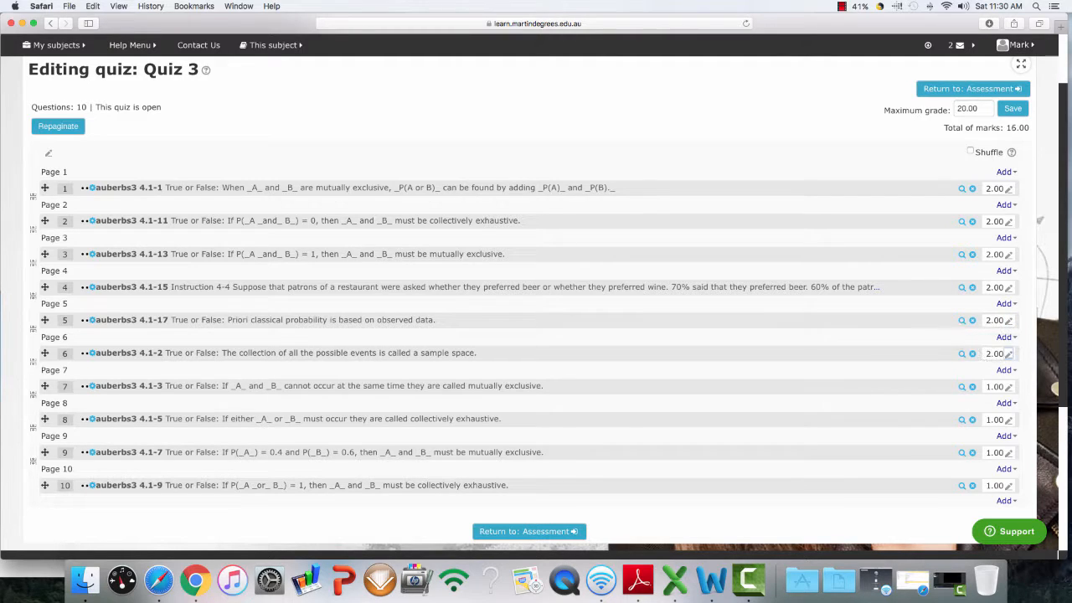
# Step: Set the marks for question 7, auberbs3 4.1-3, and question 8, auberbs3 4.1-5, to 2.00 each
pyautogui.click(1006, 390)
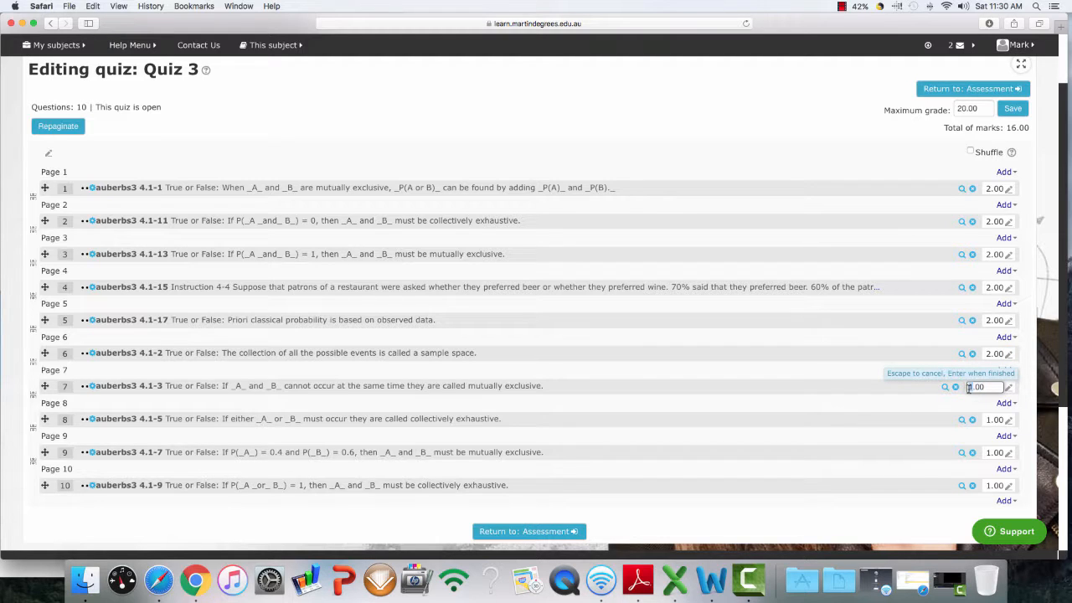
pyautogui.write('2')
pyautogui.press('Return')
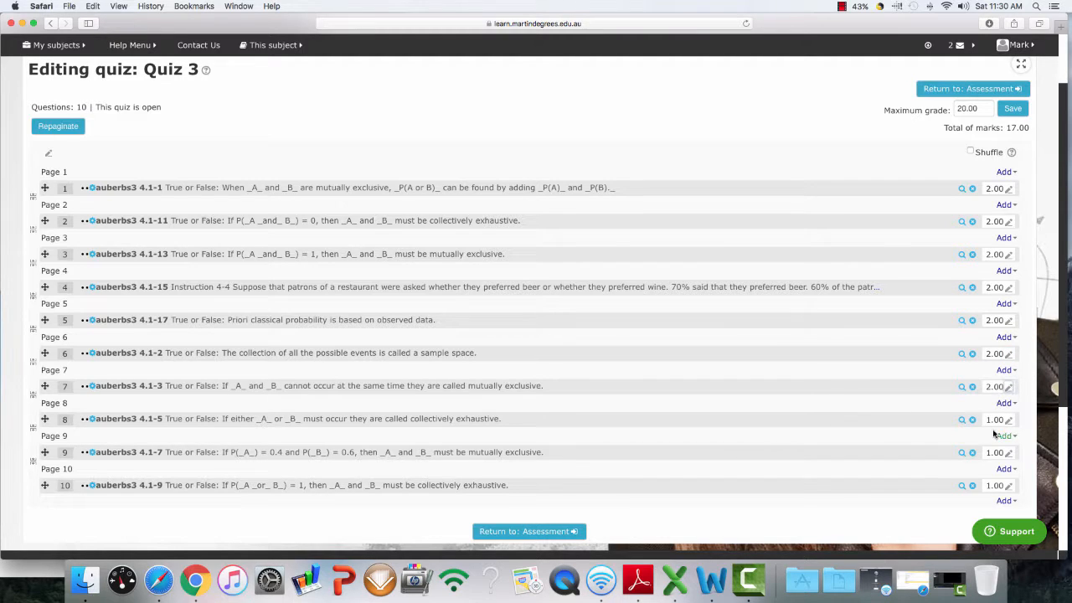
pyautogui.click(1009, 422)
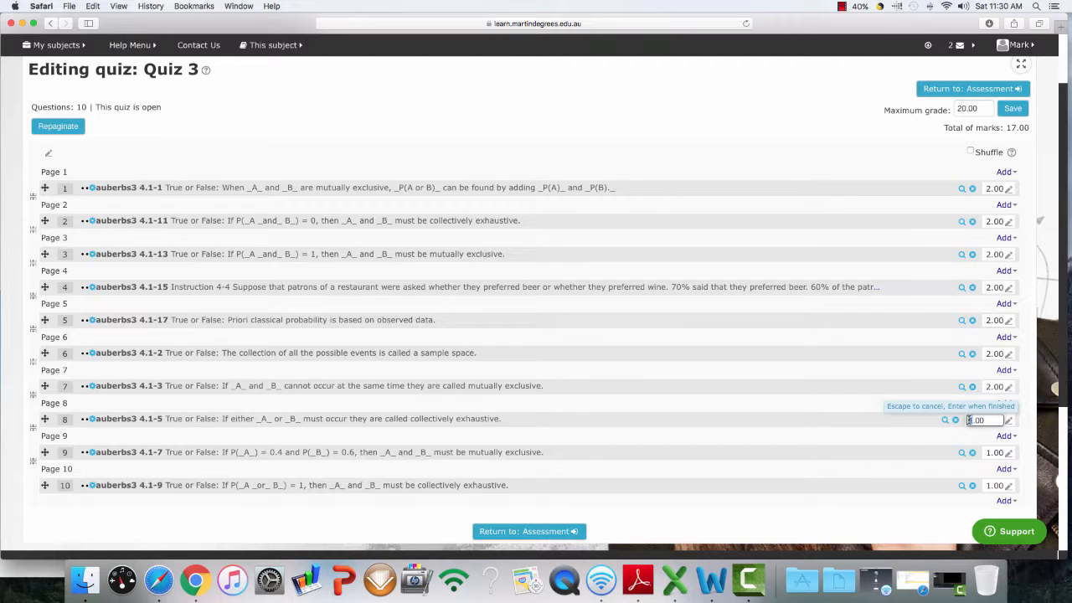
pyautogui.write('2')
pyautogui.press('Return')
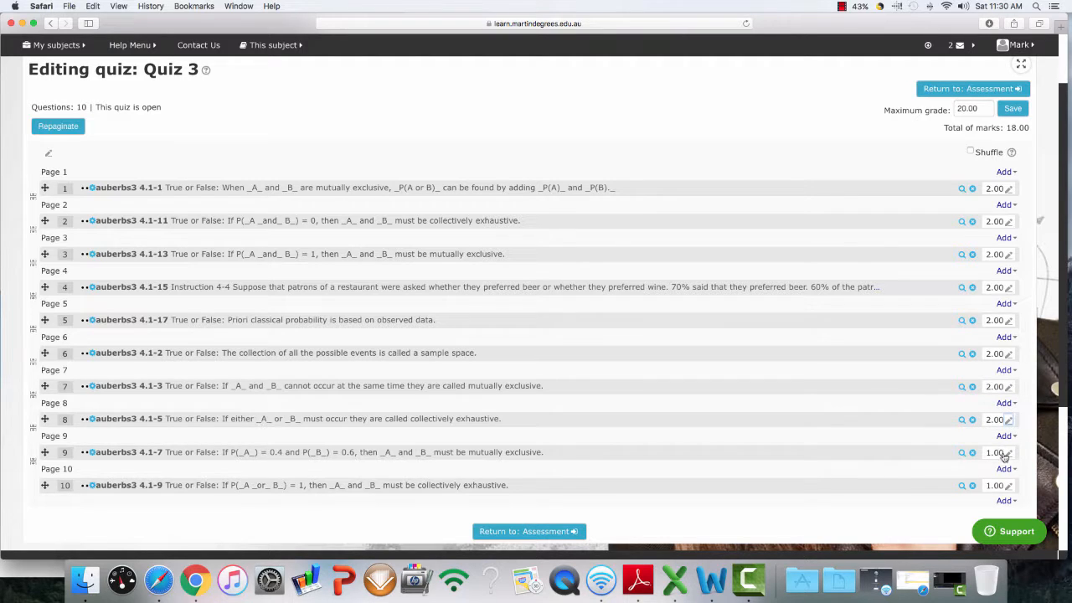
# Step: Set the marks for question 9, auberbs3 4.1-7, and question 10, auberbs3 4.1-9, to 2.00 each
pyautogui.click(1009, 453)
pyautogui.write('2')
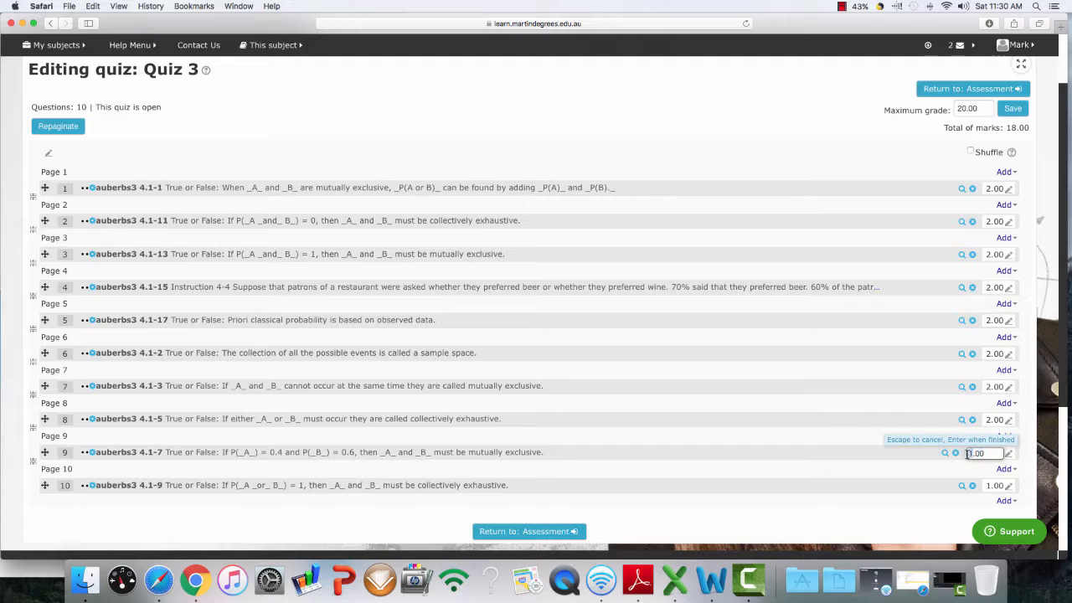
pyautogui.press('Return')
pyautogui.click(1010, 486)
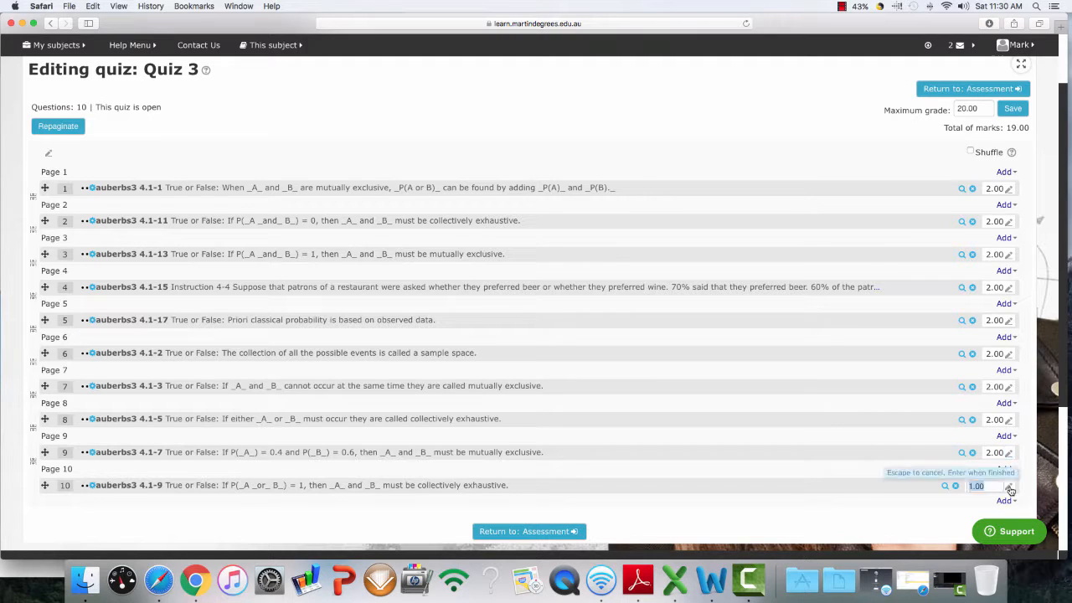
pyautogui.write('2')
pyautogui.press('Return')
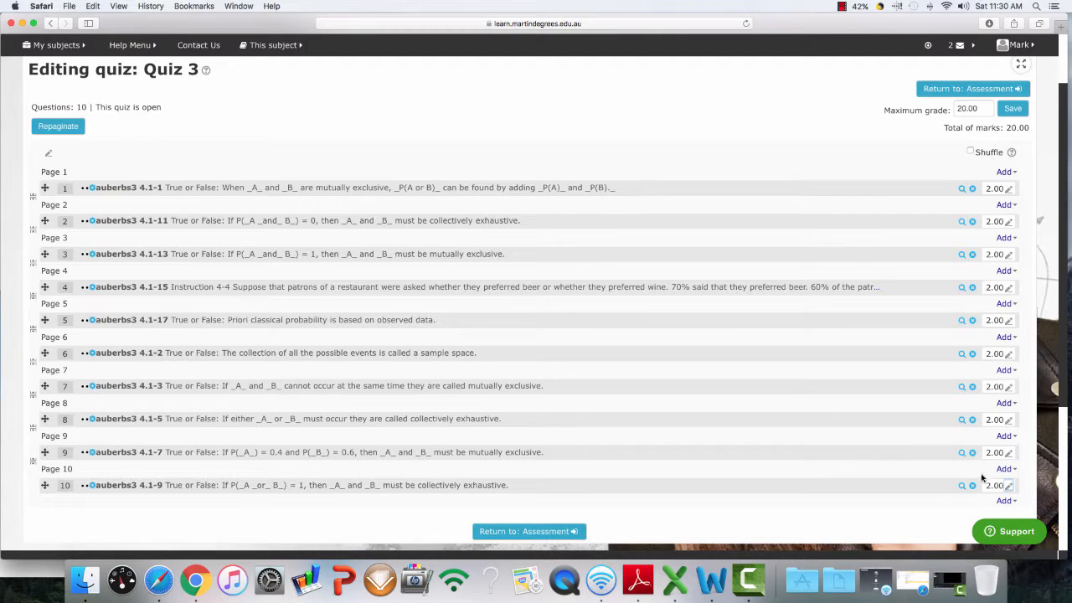
# Step: Enable question shuffling for Quiz 3 and return to the subject's Assessment section
pyautogui.click(973, 152)
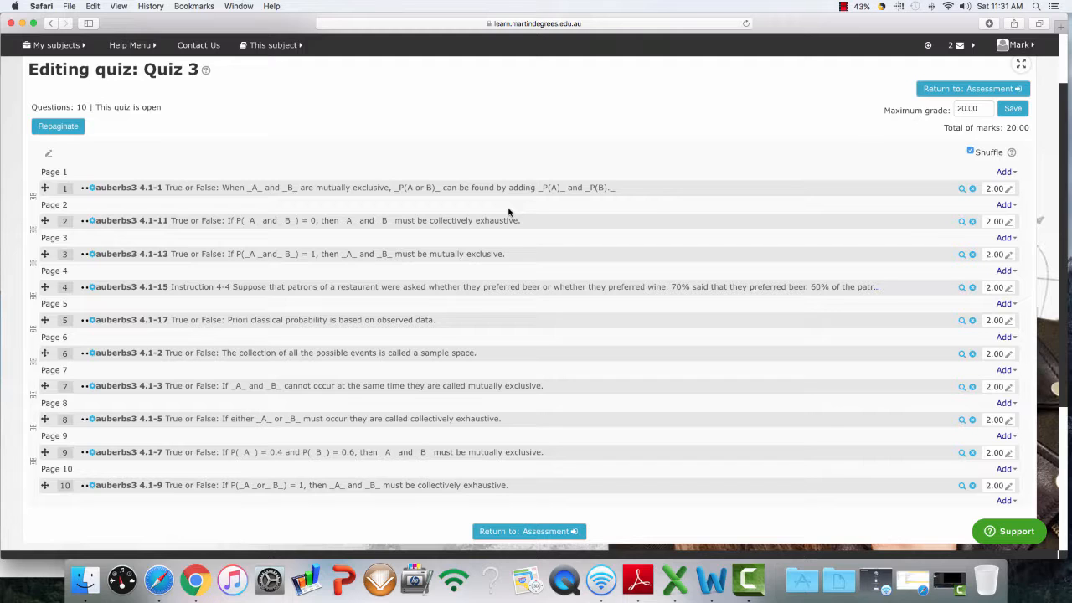
pyautogui.scroll(-1, 535, 253)
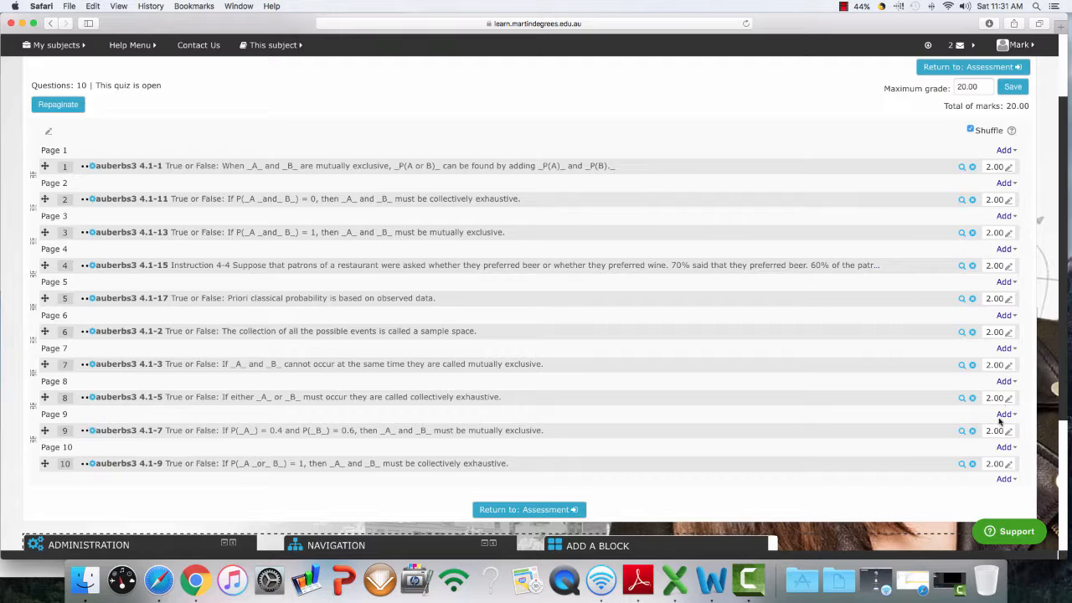
pyautogui.click(500, 513)
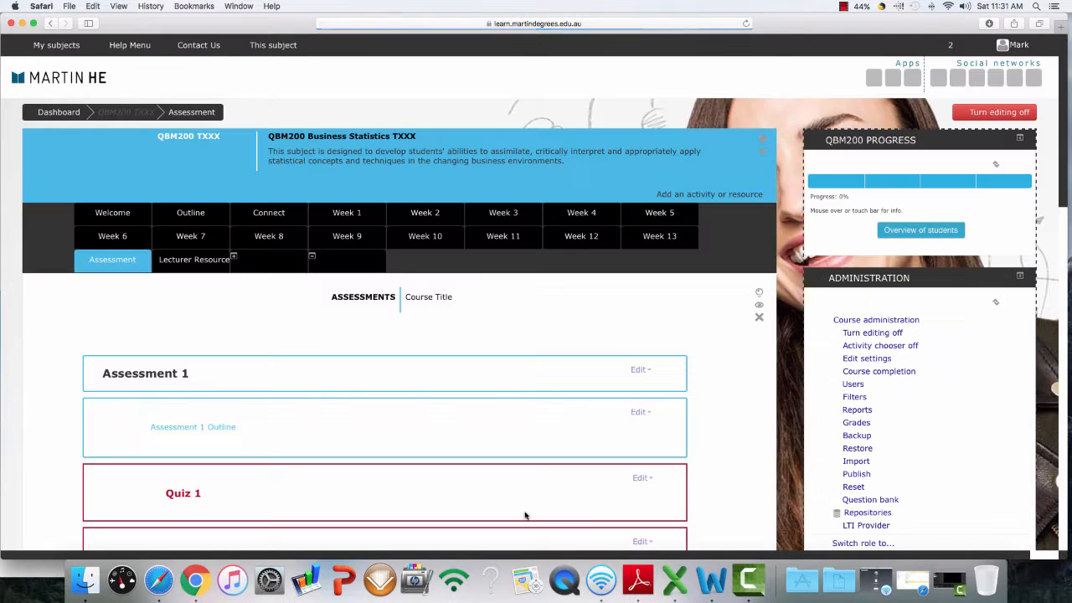
# Step: Open Quiz 3 under Assessment 1 and preview its first three questions without answering them
pyautogui.scroll(-3, 524, 515)
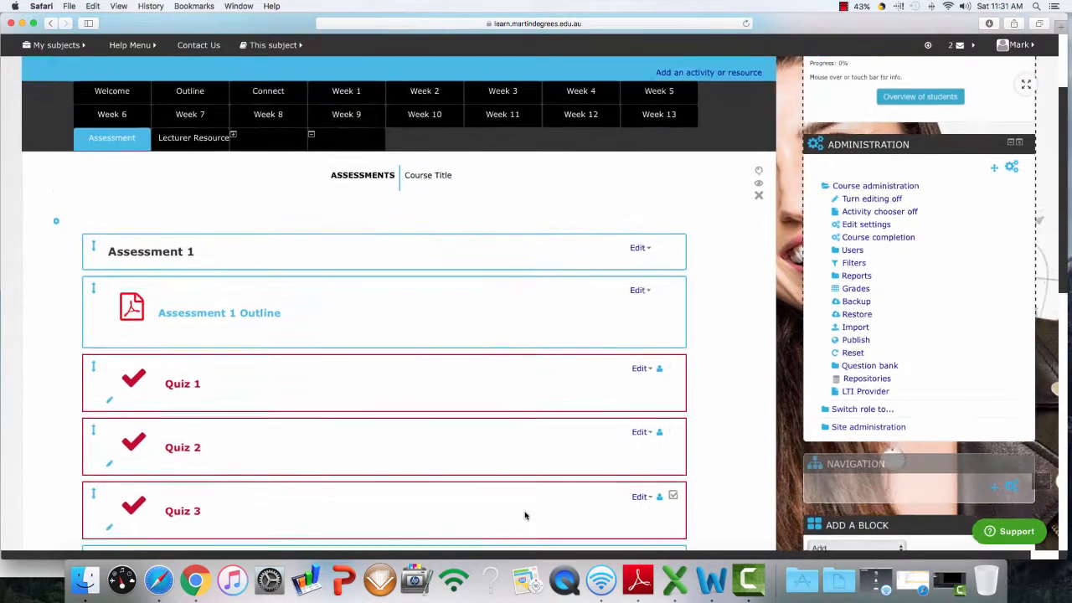
pyautogui.scroll(-3, 524, 515)
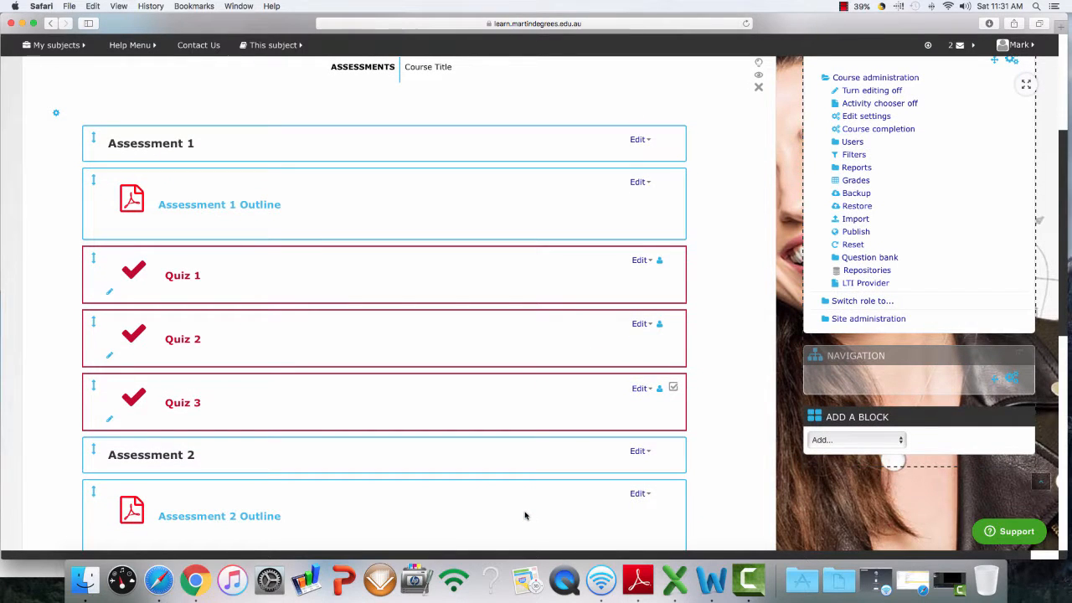
pyautogui.click(179, 407)
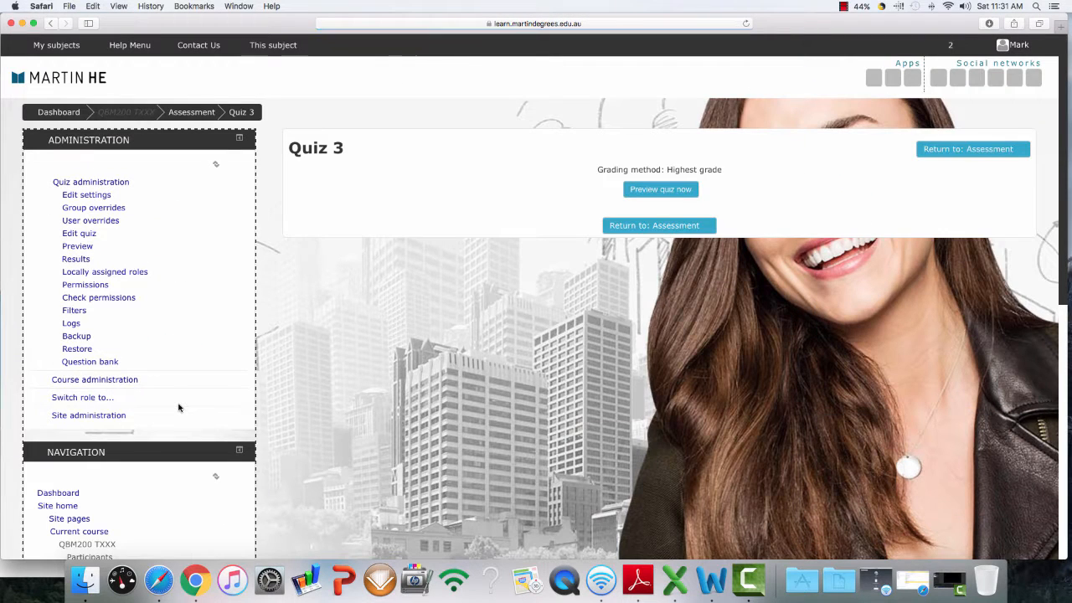
pyautogui.click(661, 204)
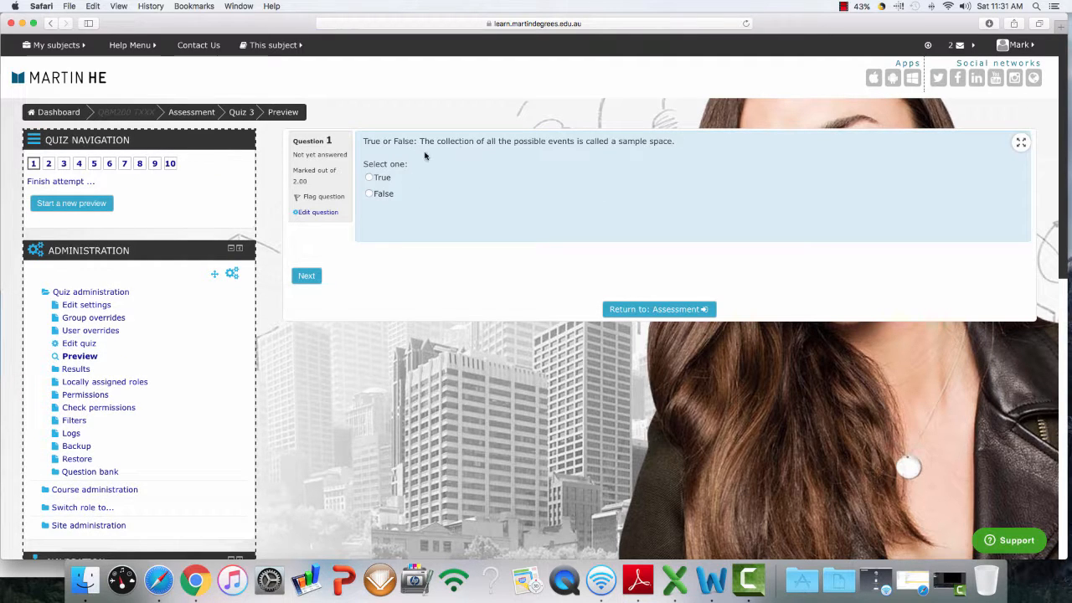
pyautogui.click(314, 279)
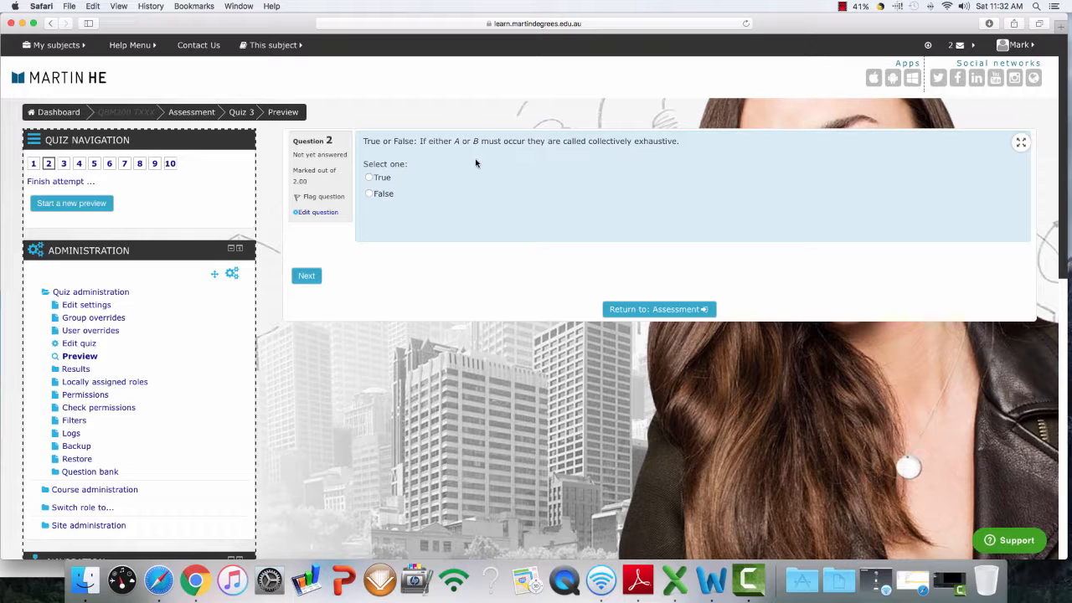
pyautogui.click(307, 277)
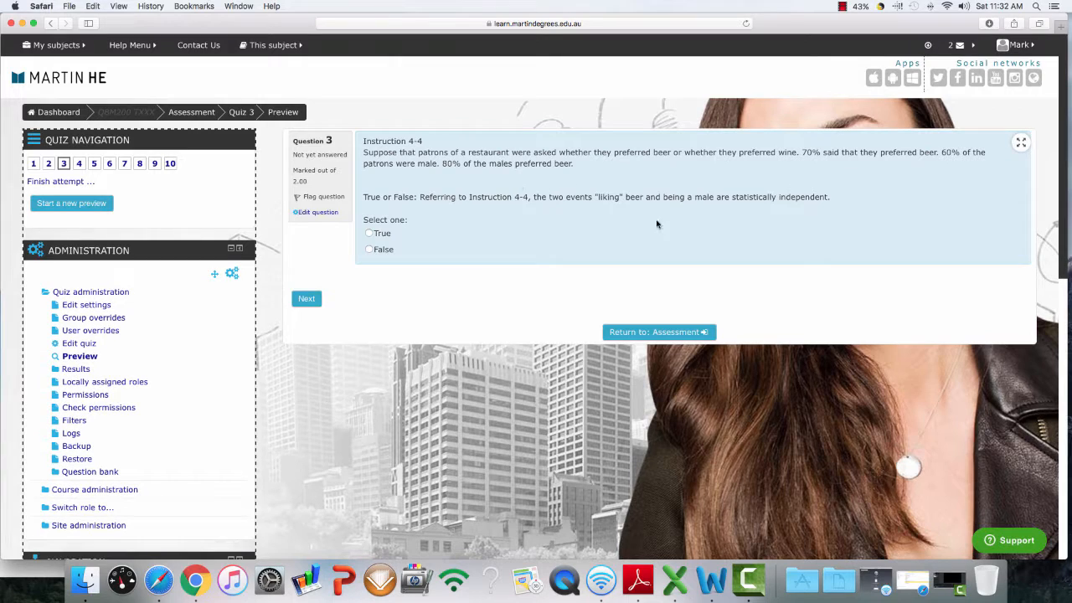
# Step: Leave the quiz preview and view the list of quizzes under Assessment 1 in the Assessment section
pyautogui.click(666, 331)
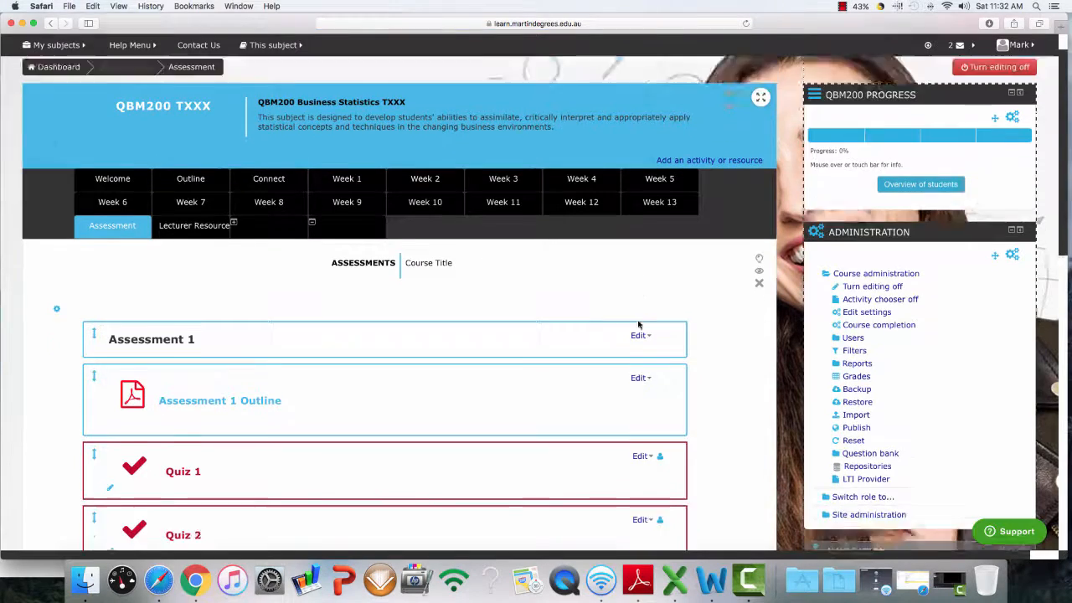
pyautogui.scroll(-4, 638, 324)
pyautogui.scroll(-2, 639, 324)
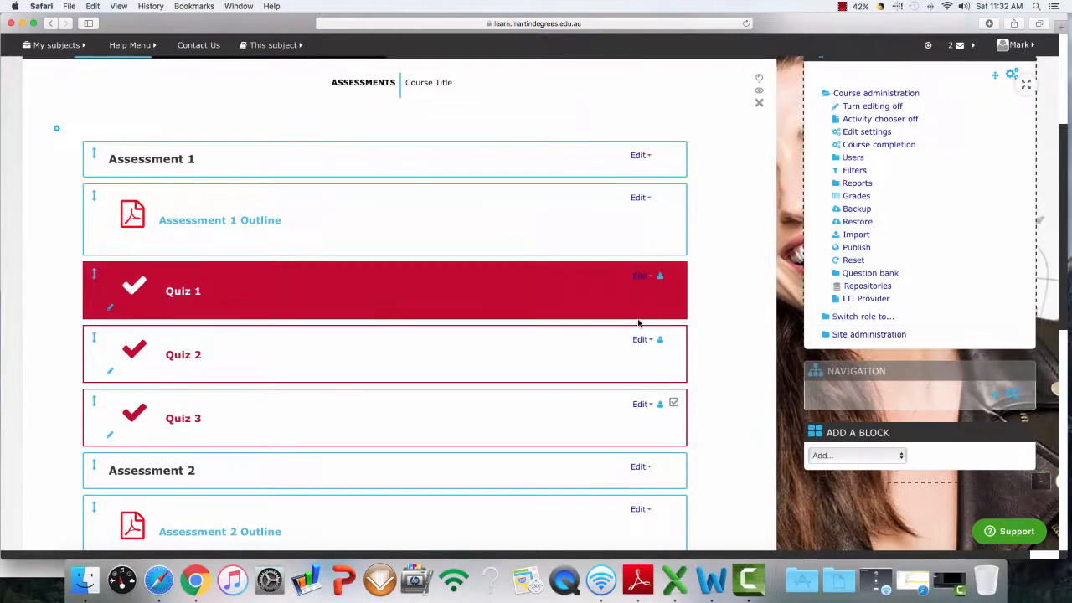